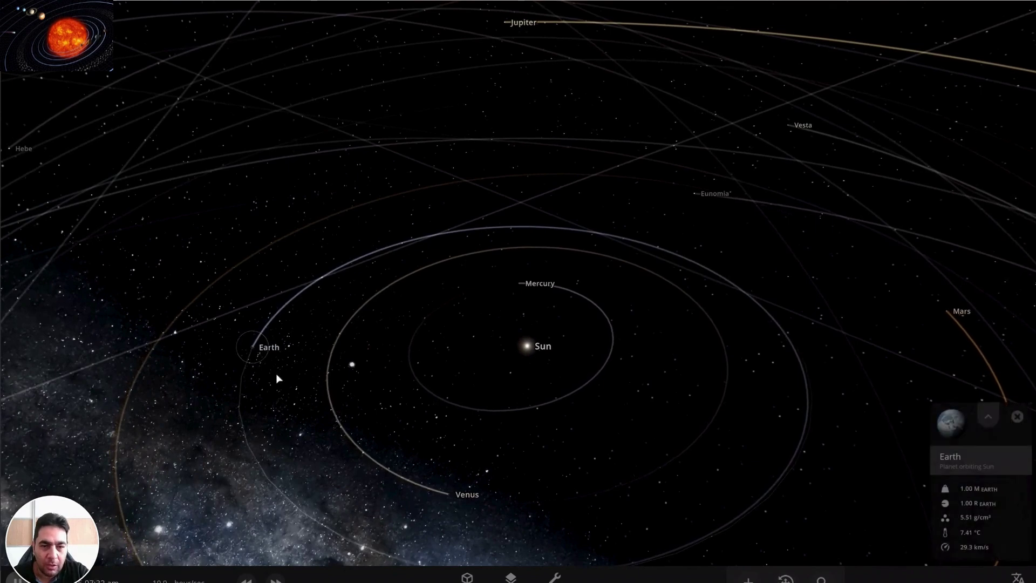
Open Earth's full properties and bring up the orbital elements in its motion data.
left_click(1004, 456)
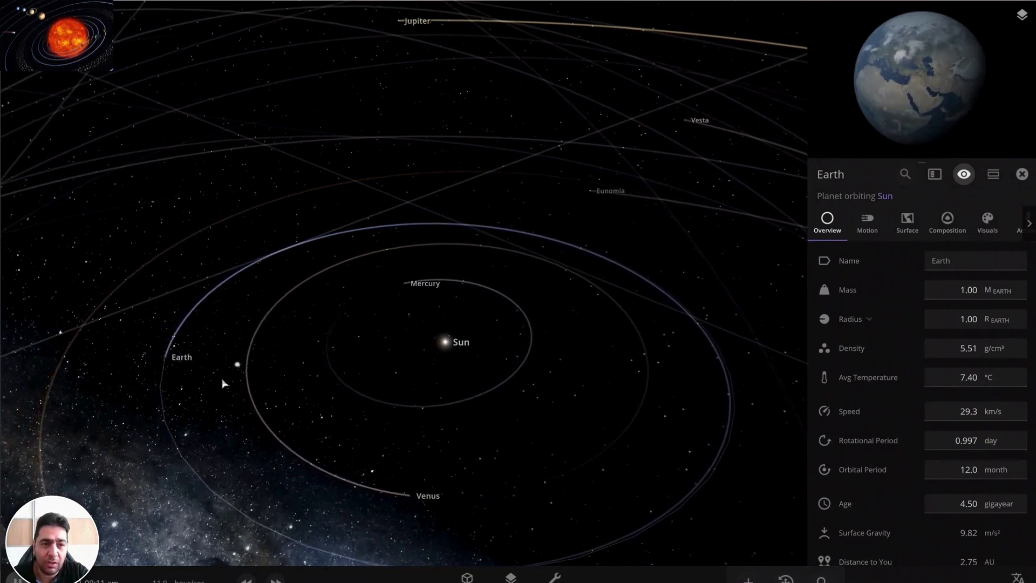
left_click_drag(169, 358, 921, 284)
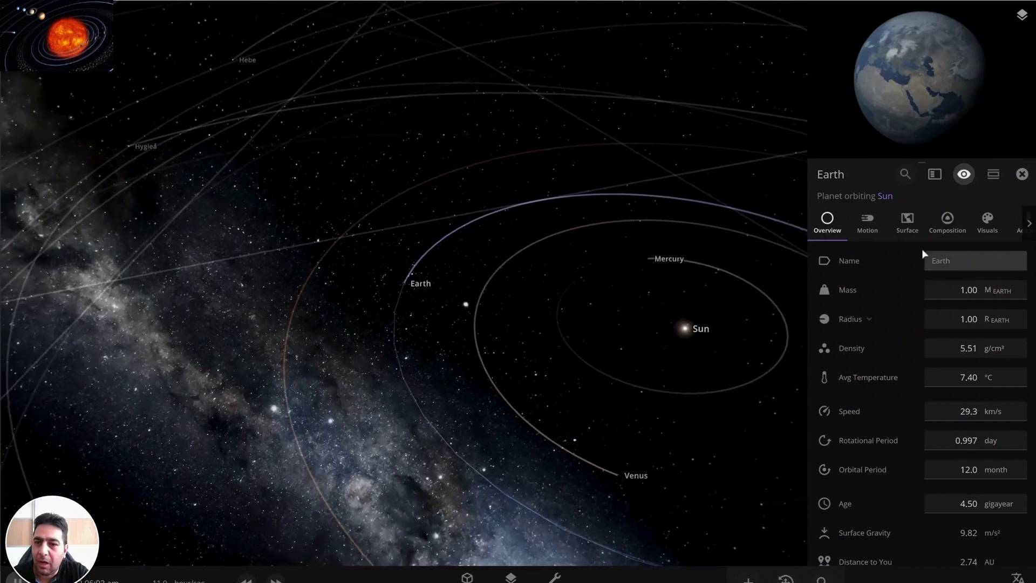
left_click(867, 222)
scroll(894, 387, "down", 5)
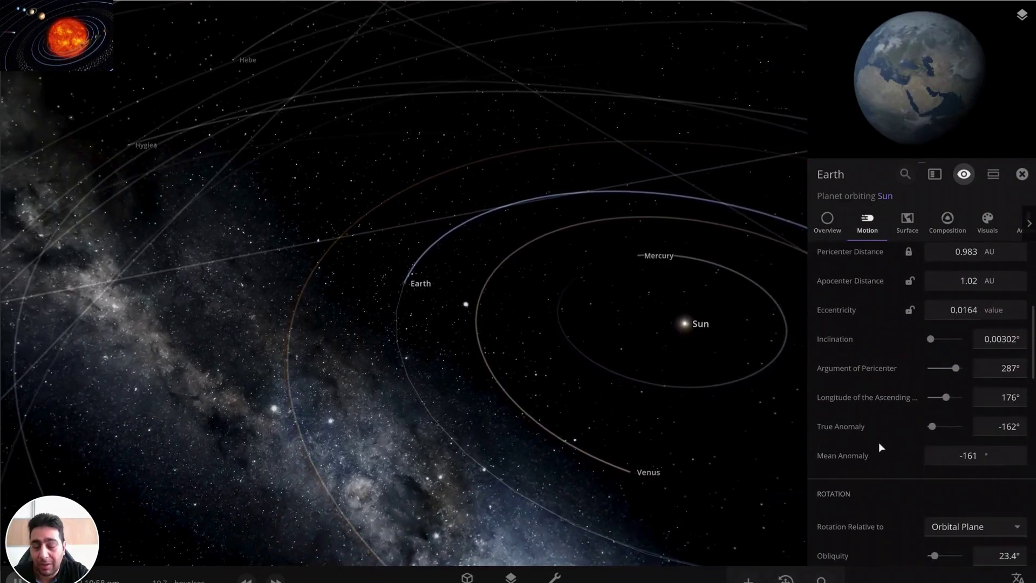
scroll(881, 450, "down", 2)
scroll(881, 427, "up", 6)
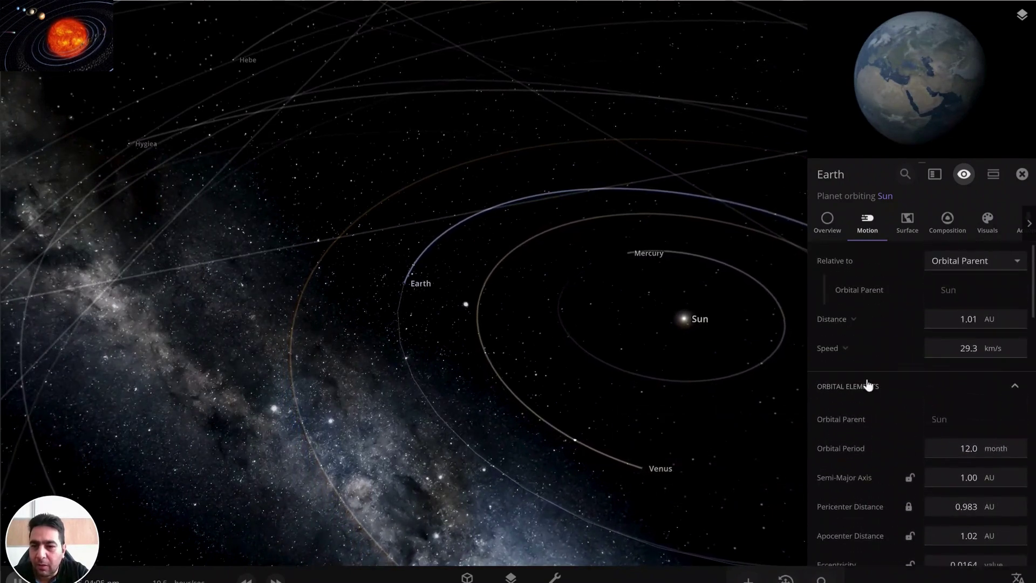
scroll(873, 421, "down", 3)
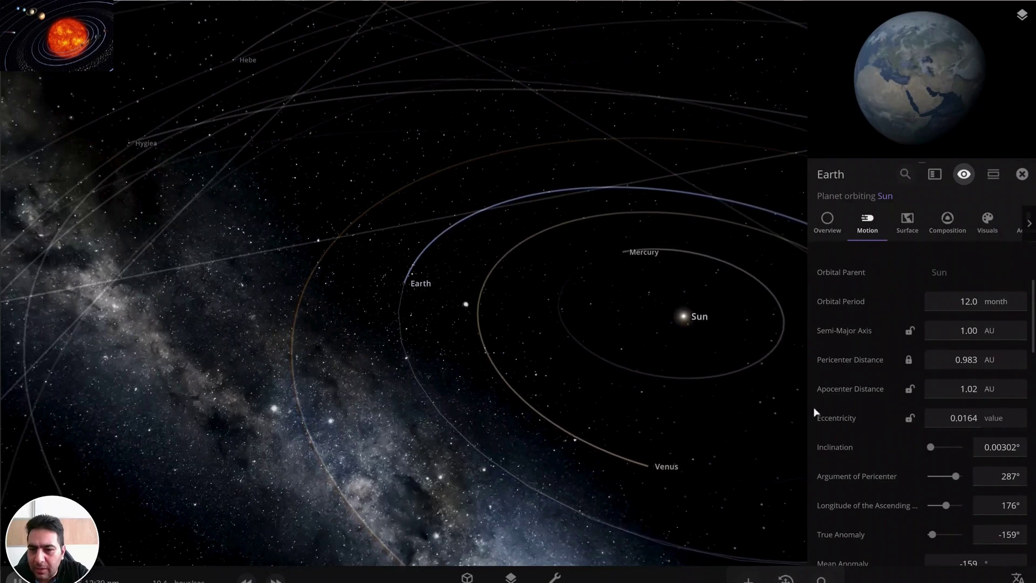
Raise the eccentricity of Earth's orbit to 0.0215 in small increments.
mouse_move(842, 424)
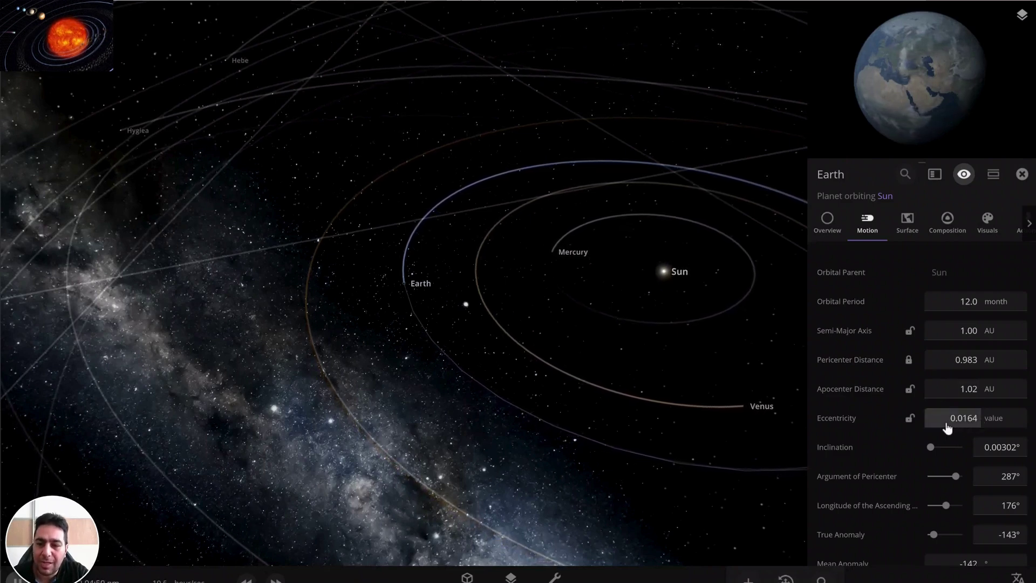
mouse_move(950, 426)
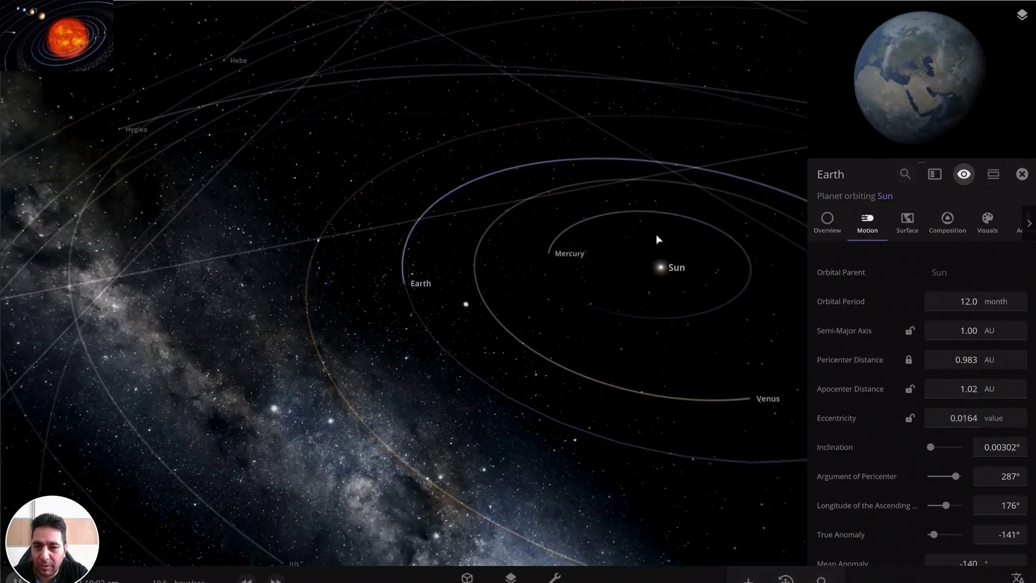
left_click_drag(783, 410, 707, 407)
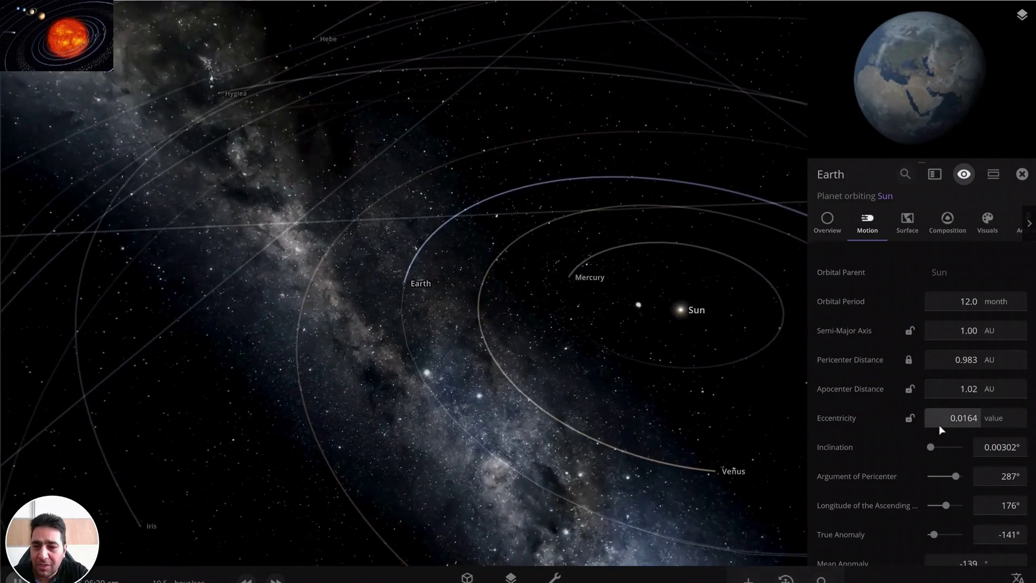
left_click_drag(620, 416, 665, 424)
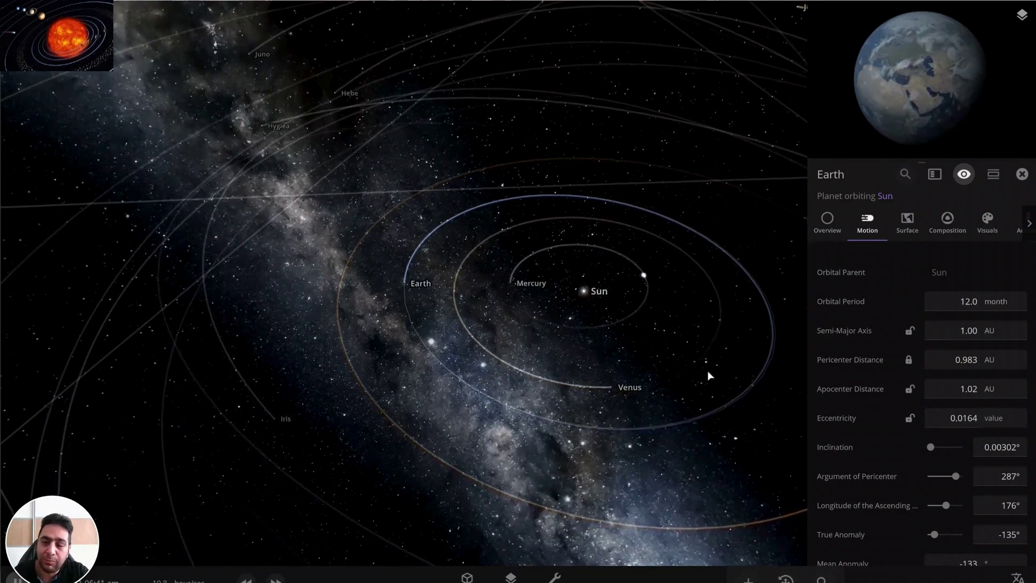
left_click(938, 424)
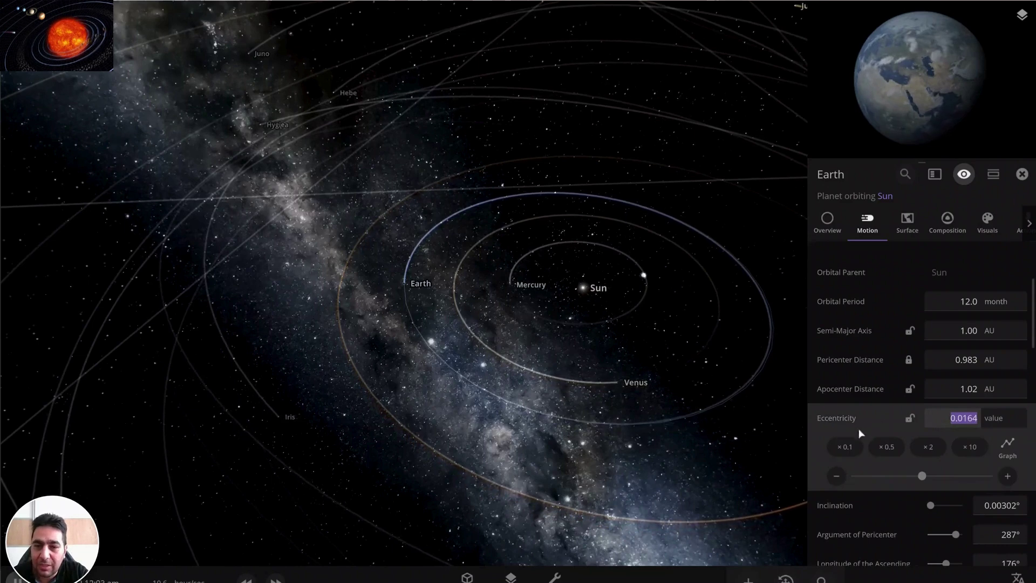
left_click_drag(641, 384, 597, 398)
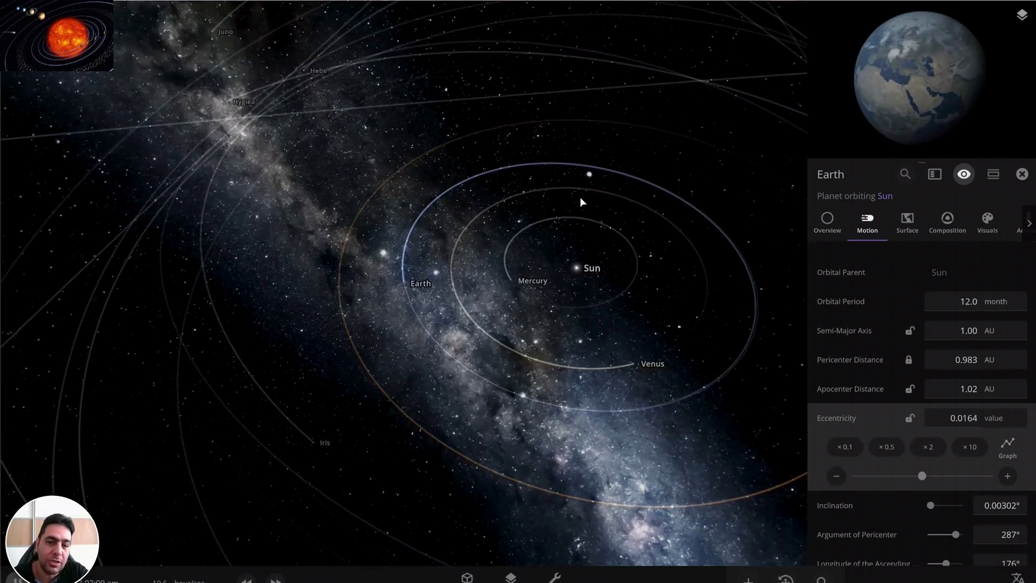
left_click_drag(553, 268, 577, 319)
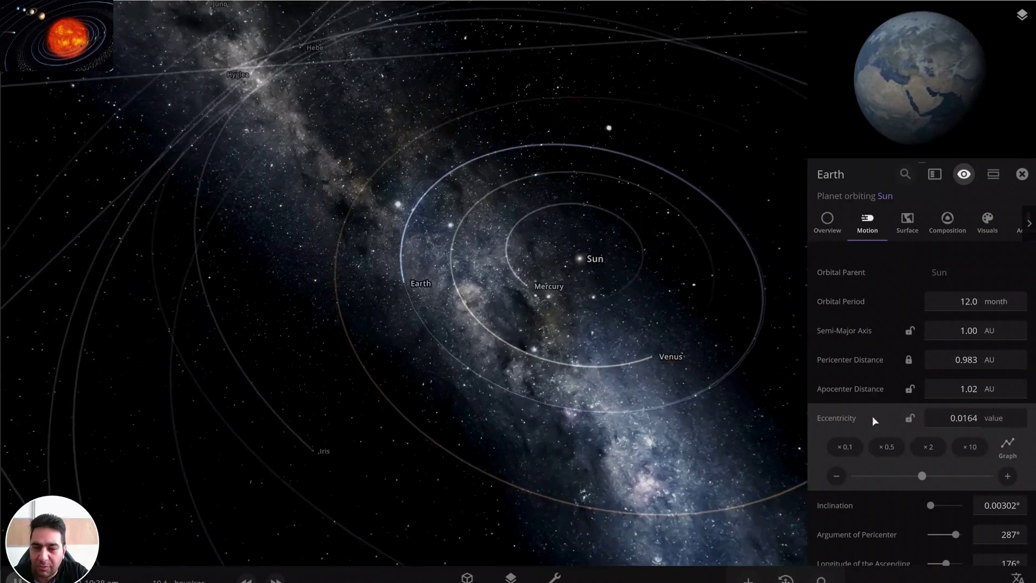
mouse_move(873, 419)
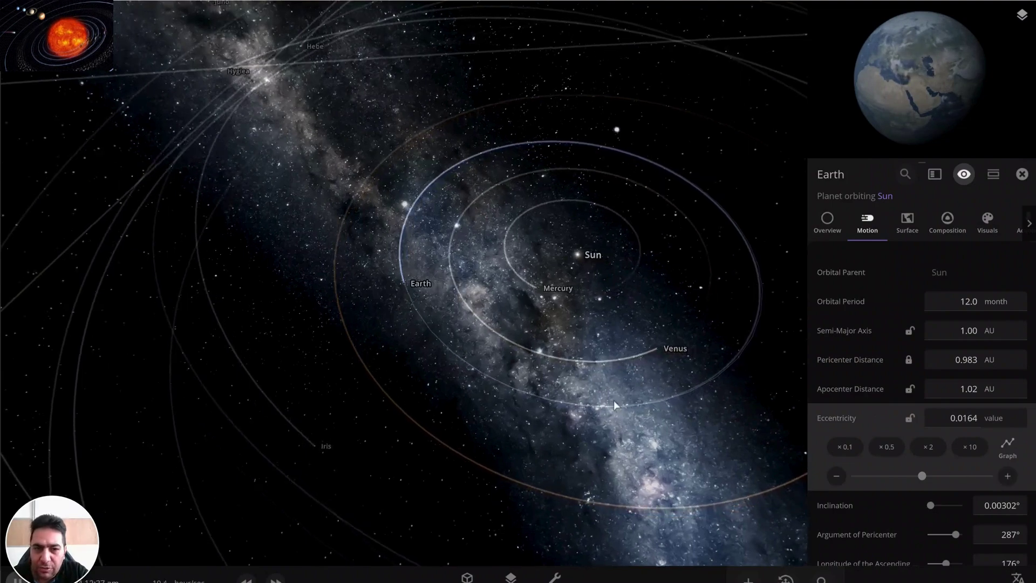
left_click_drag(485, 351, 404, 293)
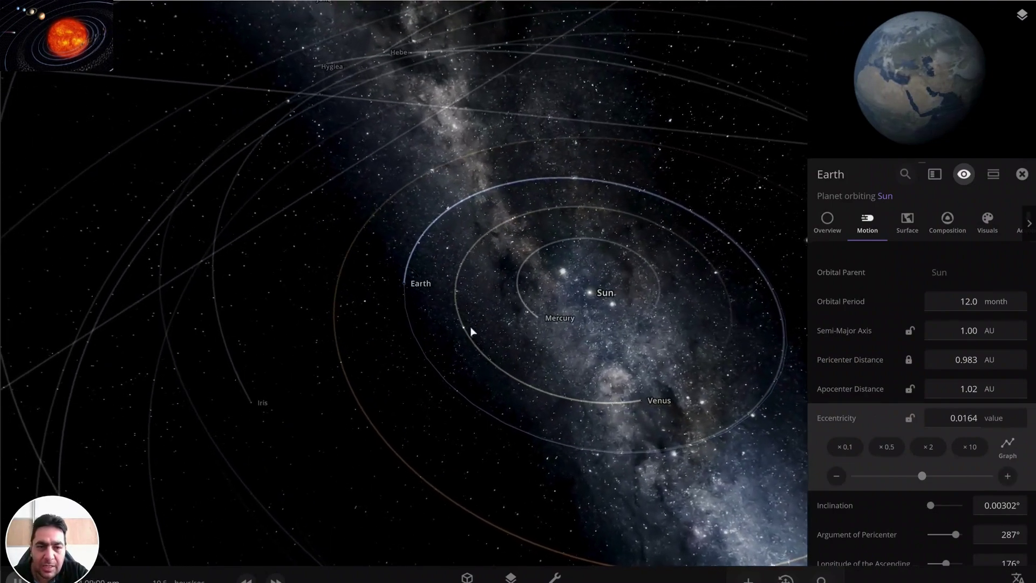
left_click_drag(689, 432, 641, 322)
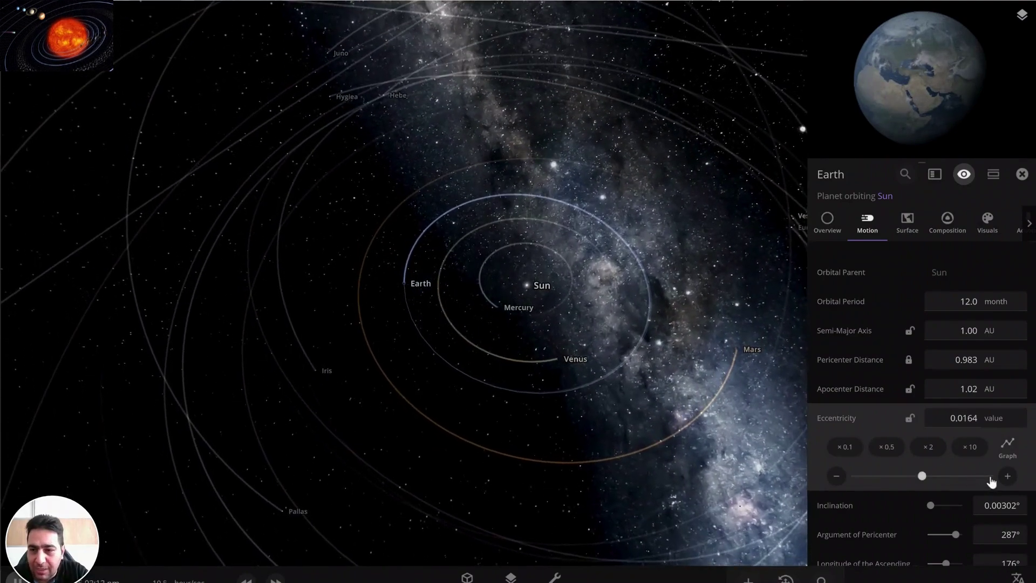
left_click(1007, 480)
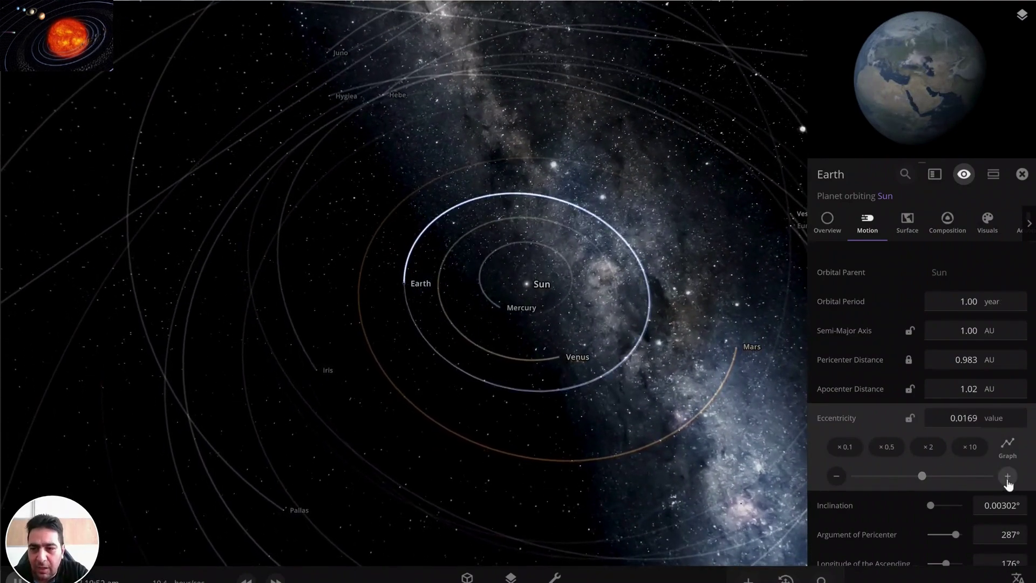
left_click(1008, 480)
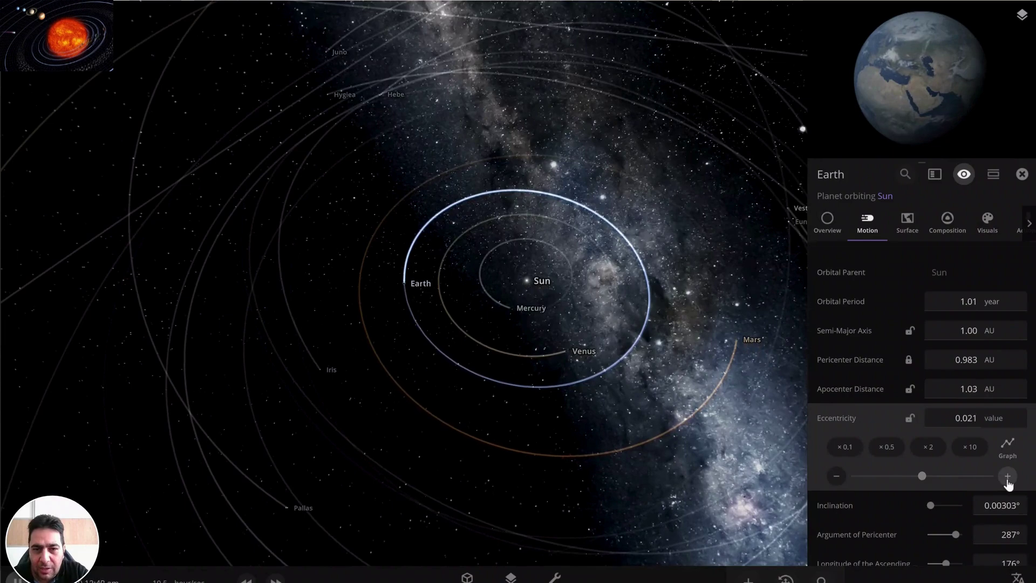
Increase the eccentricity of Earth's orbit stepwise to 0.0541.
scroll(601, 420, "up", 5)
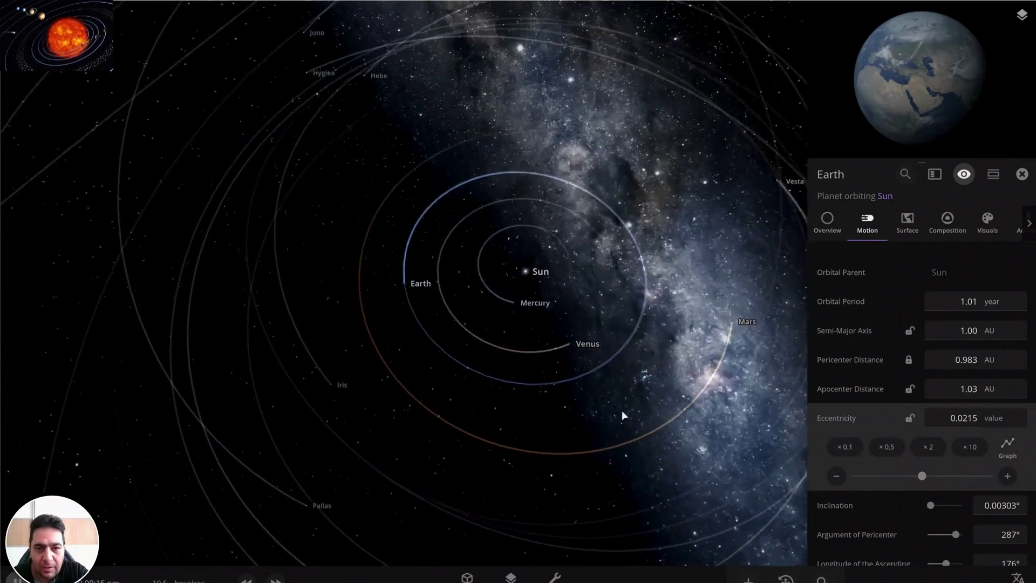
scroll(630, 410, "down", 3)
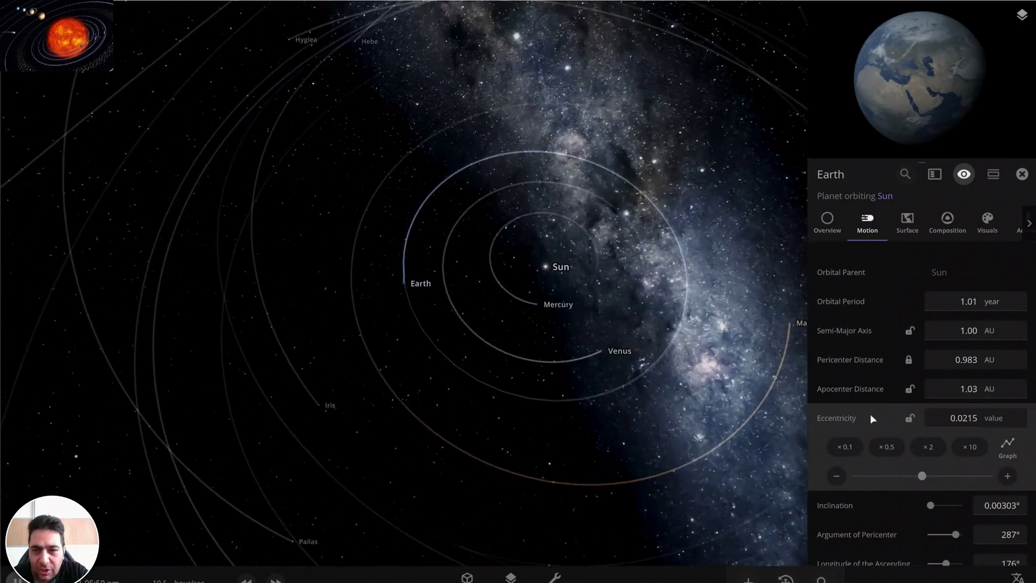
left_click(1007, 475)
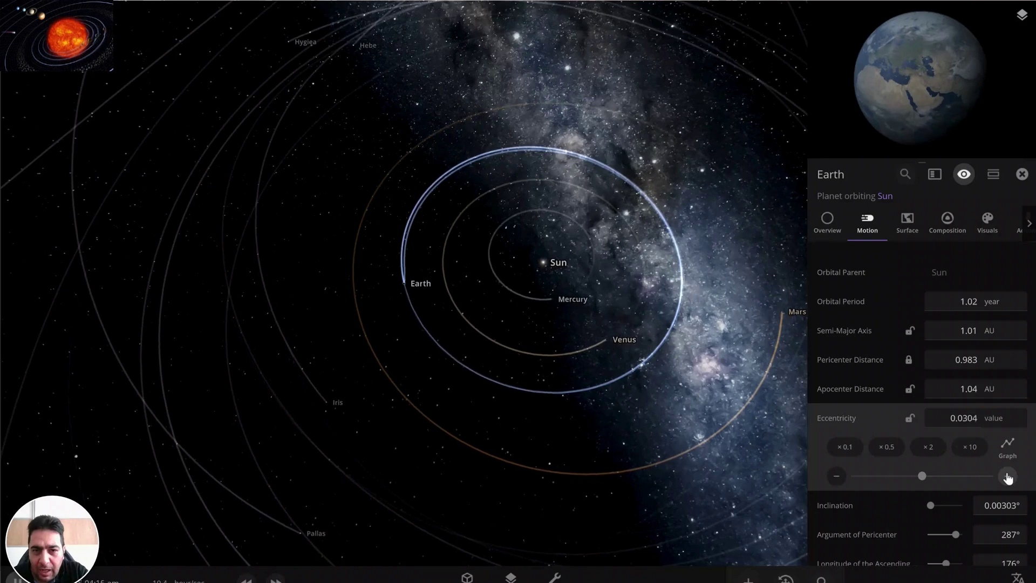
left_click(1007, 477)
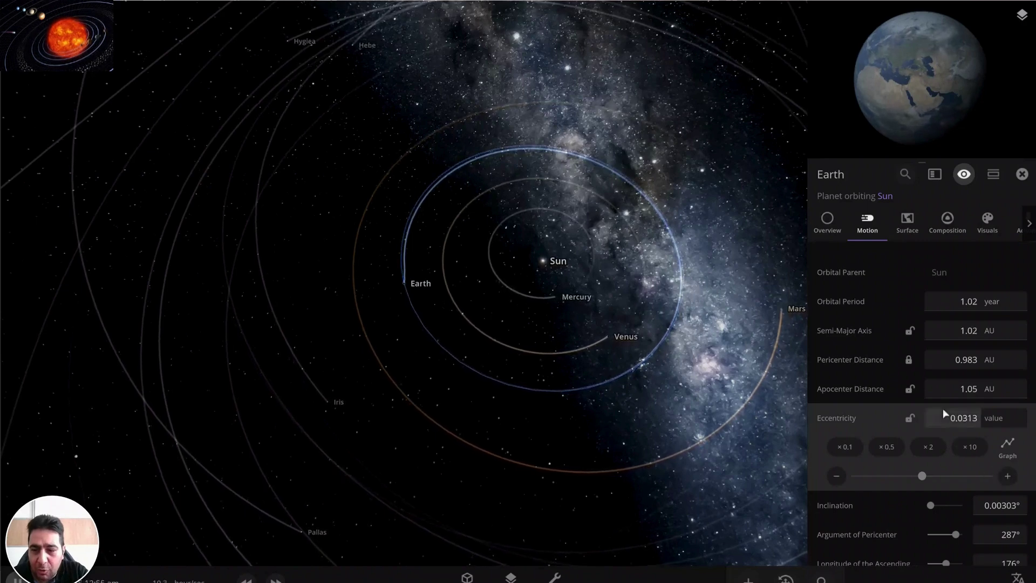
left_click(1009, 477)
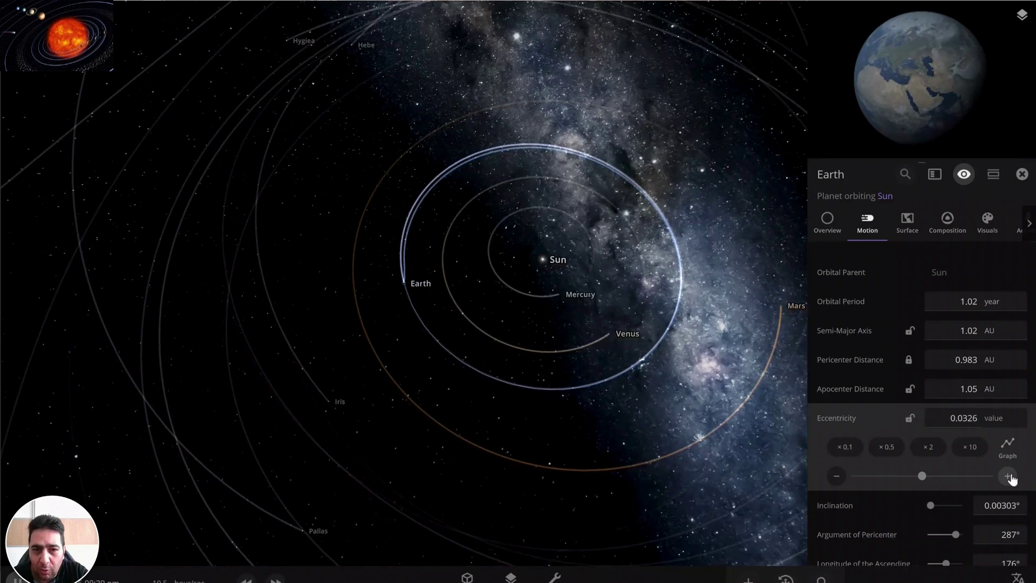
left_click(1008, 477)
left_click(1008, 477)
left_click(1008, 476)
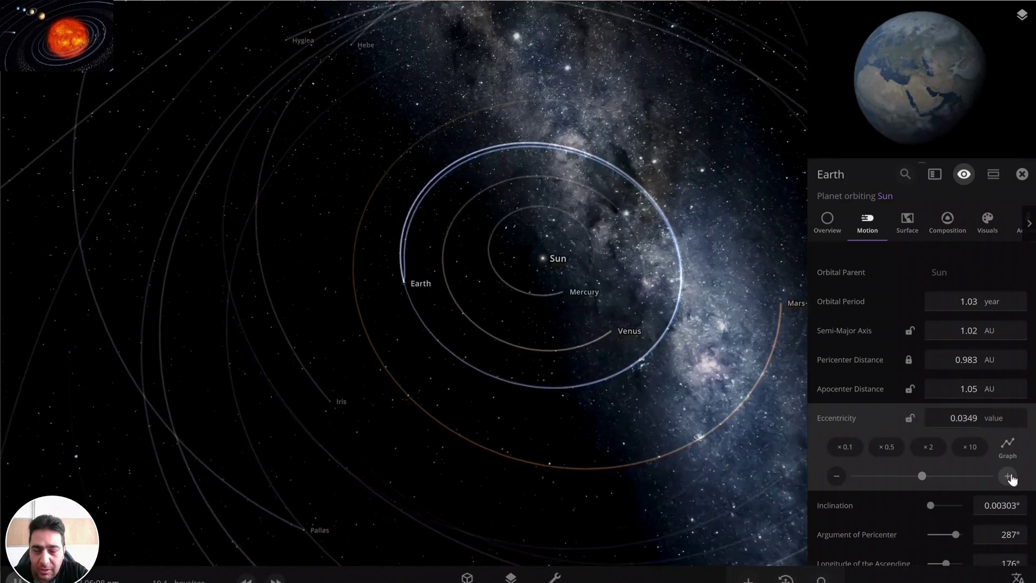
left_click(1009, 477)
left_click(1009, 477)
left_click(1008, 476)
left_click(1009, 476)
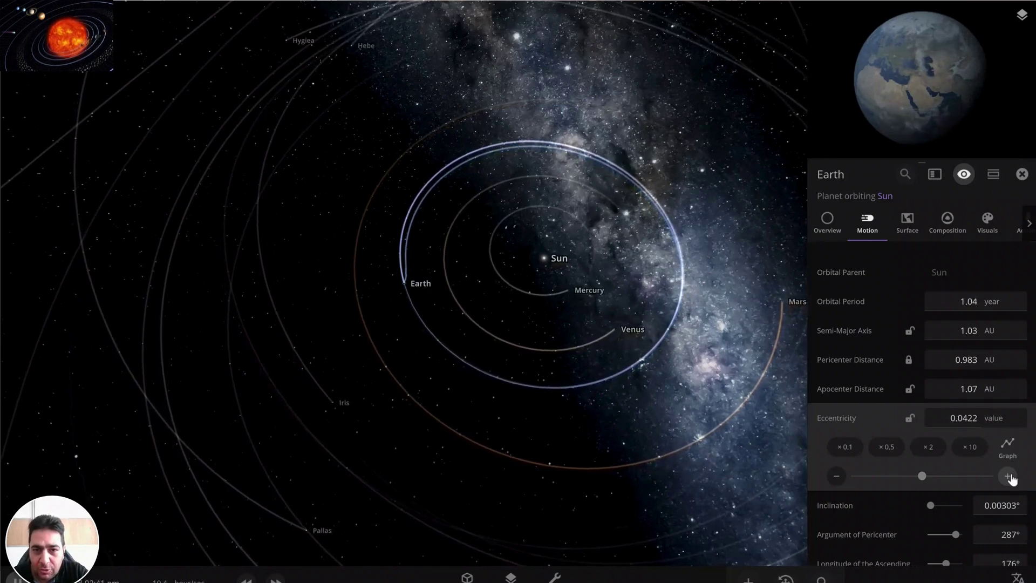
left_click(1008, 477)
left_click(1008, 477)
left_click(1009, 476)
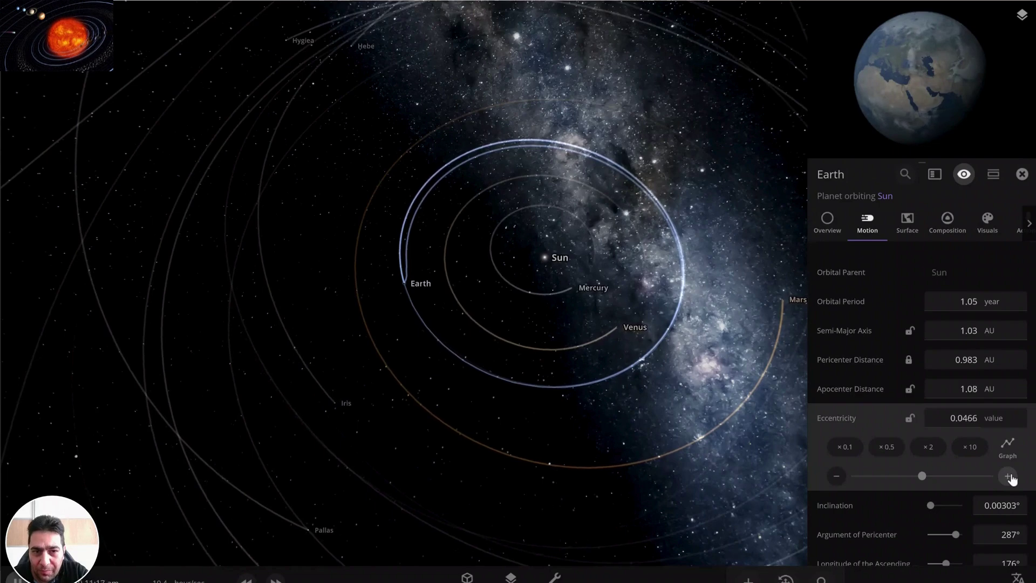
left_click(1008, 477)
left_click(1008, 477)
left_click(1008, 477)
left_click(1008, 476)
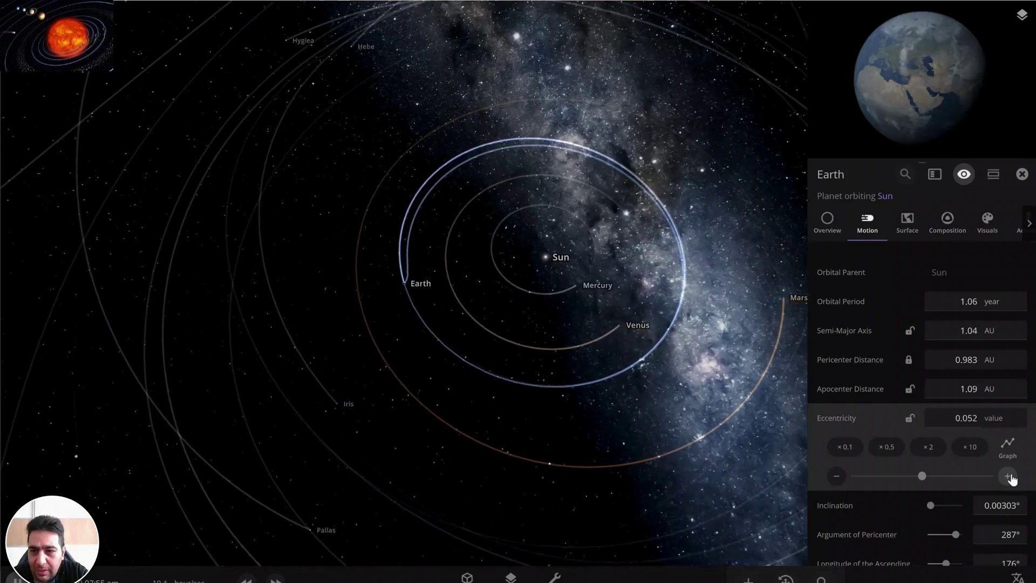
left_click(1008, 477)
left_click(1008, 477)
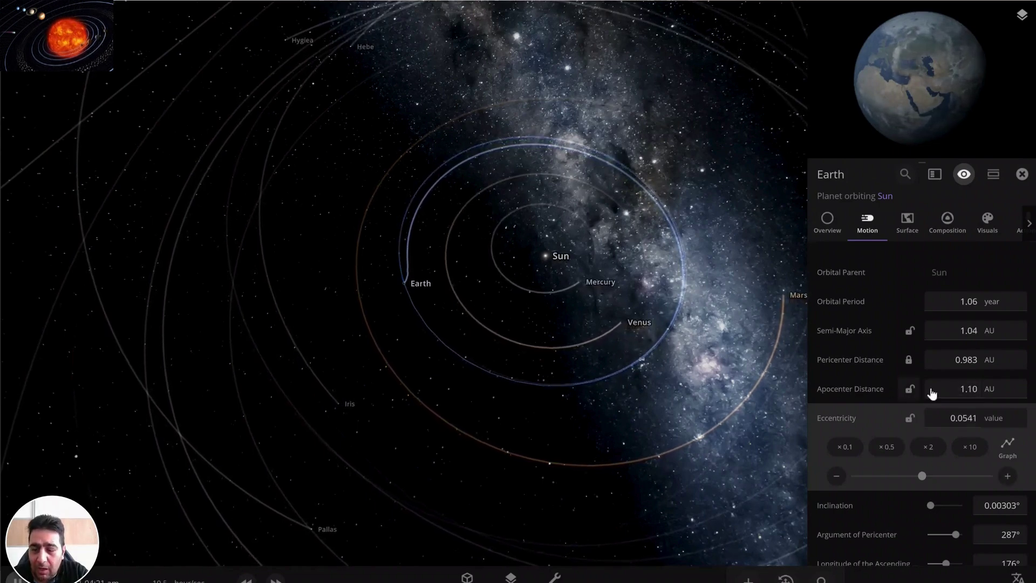
Increase the eccentricity of Earth's orbit further in small increments to 0.102.
mouse_move(977, 396)
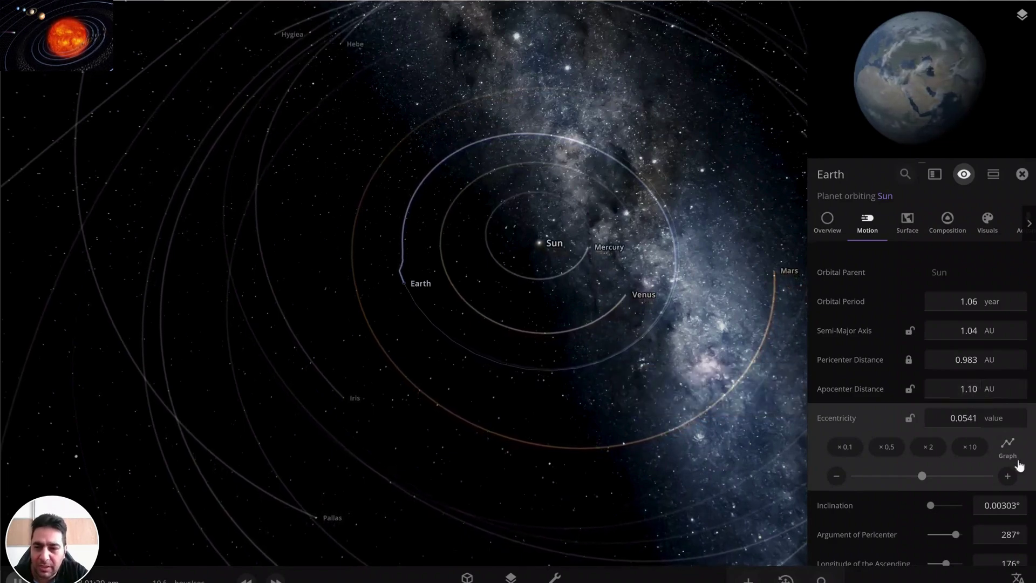
left_click(1008, 476)
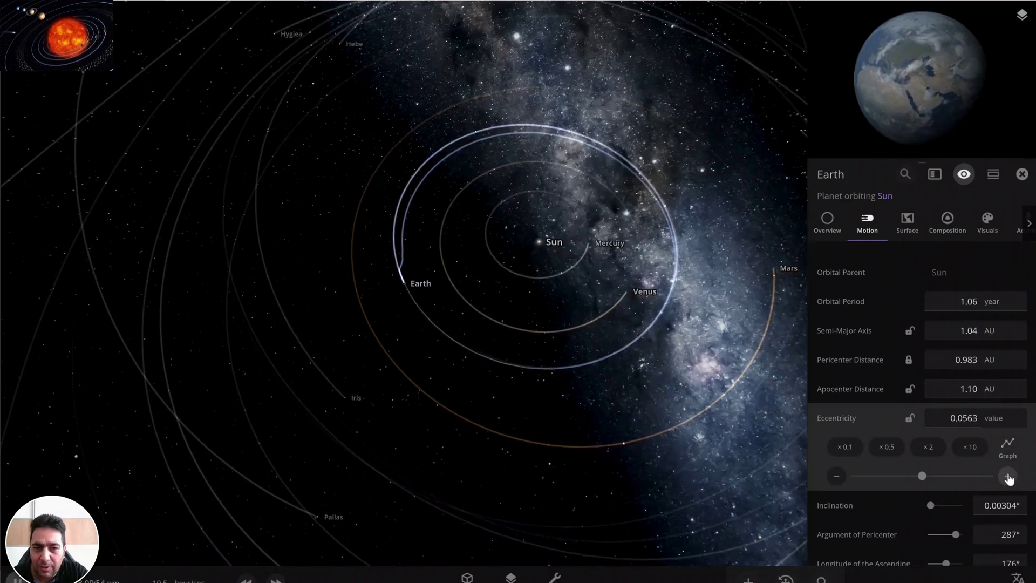
left_click(1008, 476)
left_click(1008, 476)
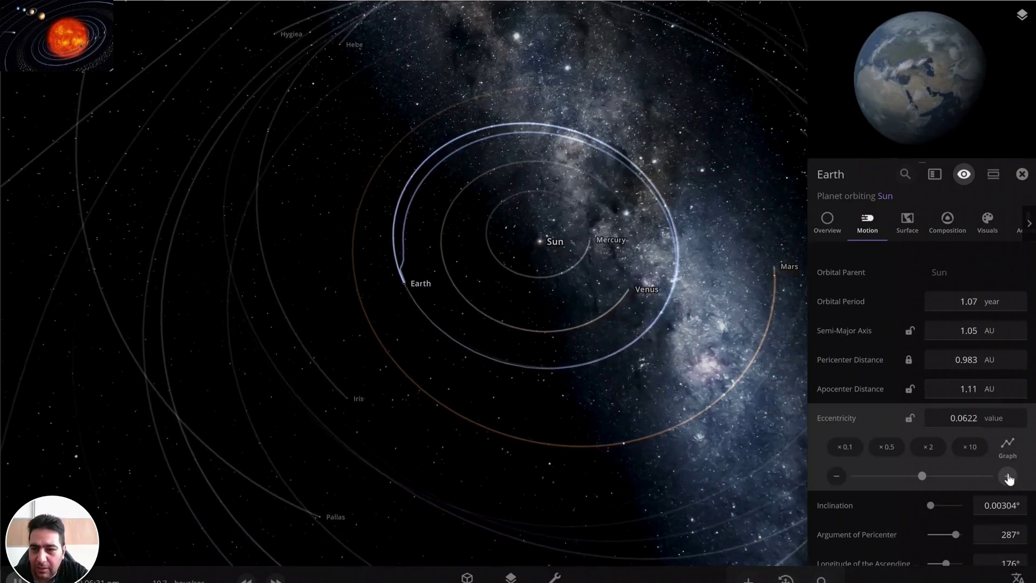
left_click(1008, 477)
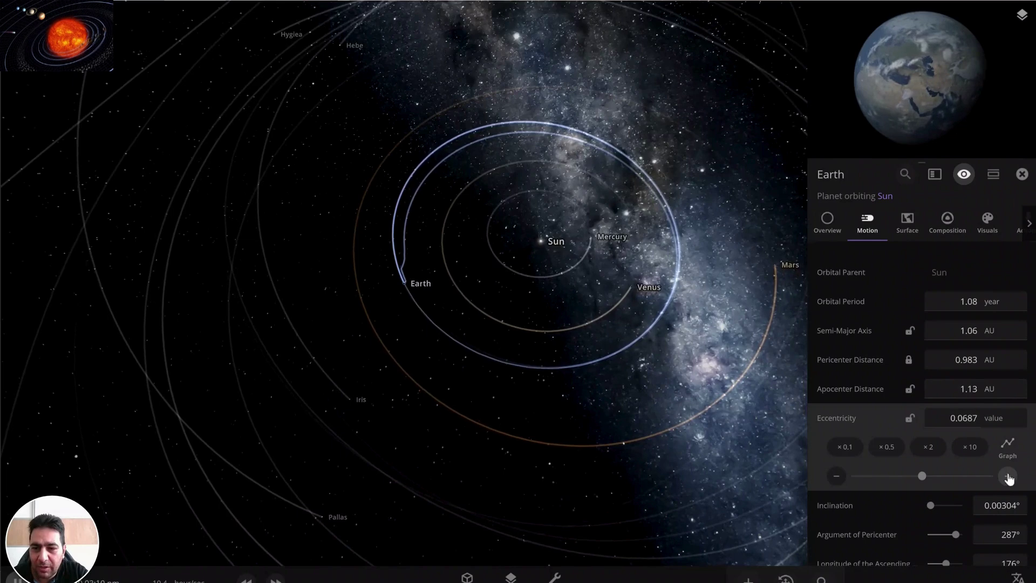
left_click(1007, 476)
left_click(1008, 477)
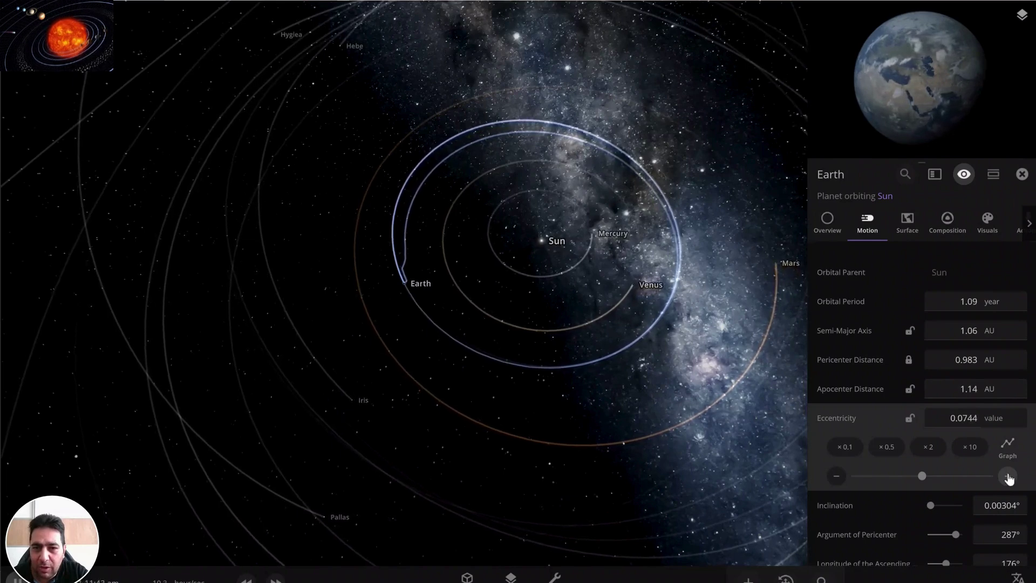
left_click(1008, 476)
left_click(1007, 477)
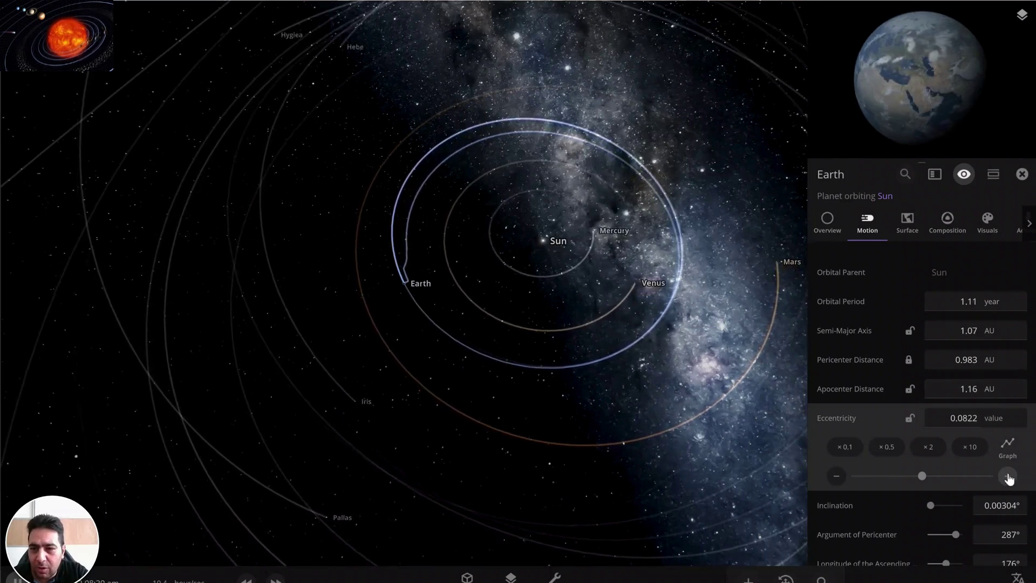
left_click(1008, 477)
left_click(1008, 476)
left_click(1008, 476)
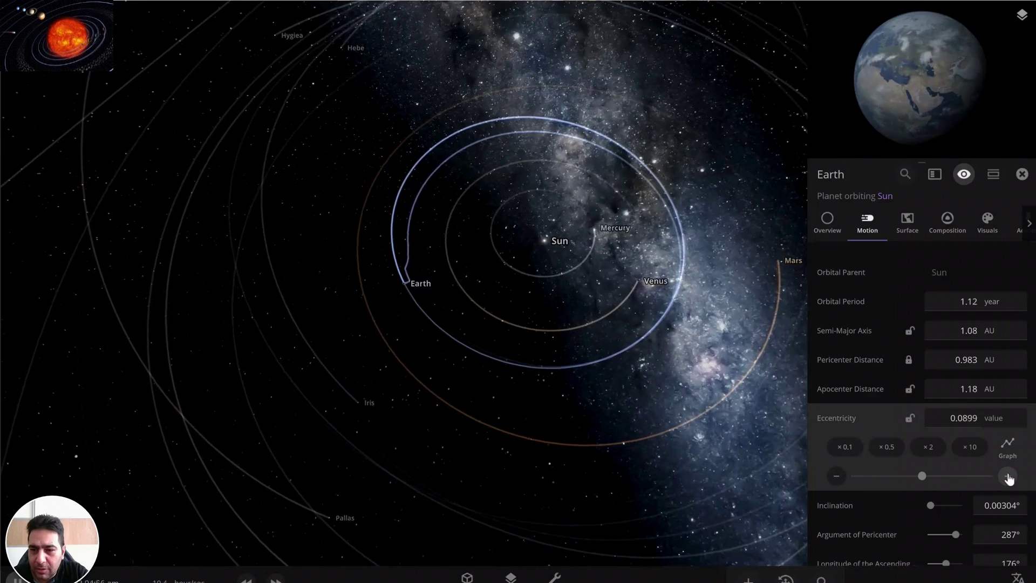
left_click(1008, 476)
left_click(1007, 476)
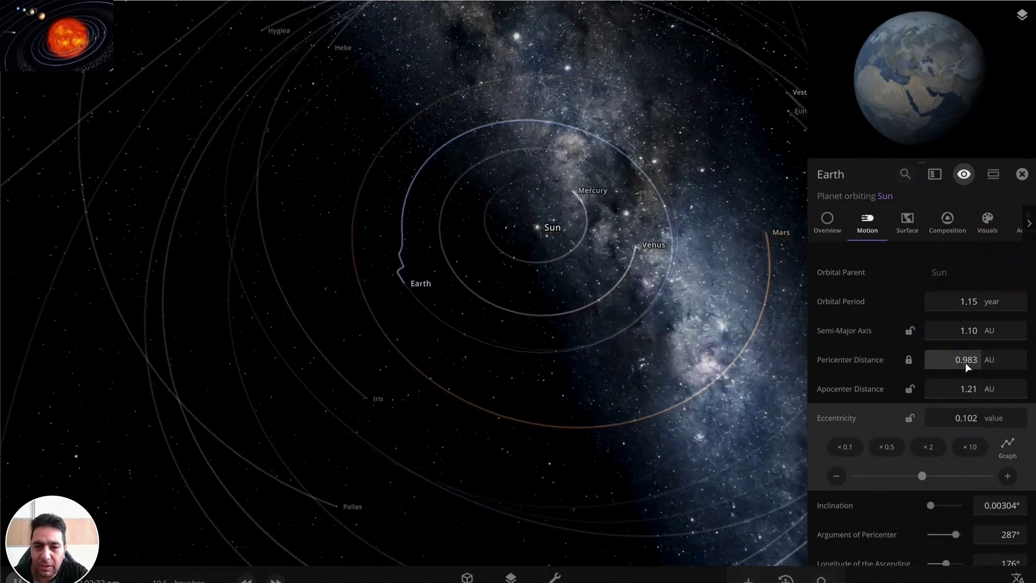
Inspect Earth's orbit from a new angle and check its overview properties and surface temperatures.
left_click_drag(477, 347, 621, 308)
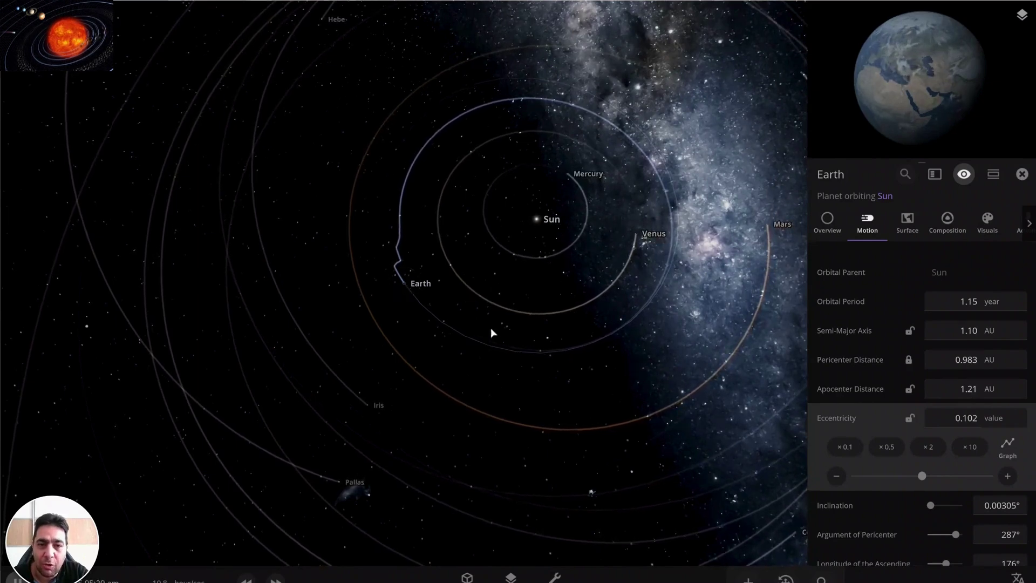
left_click_drag(490, 328, 558, 319)
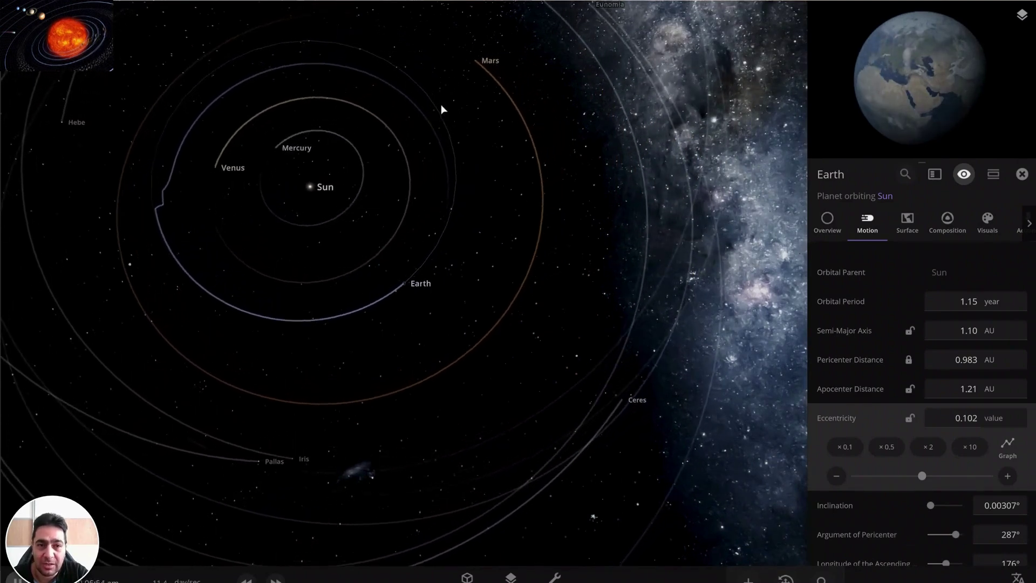
left_click(828, 221)
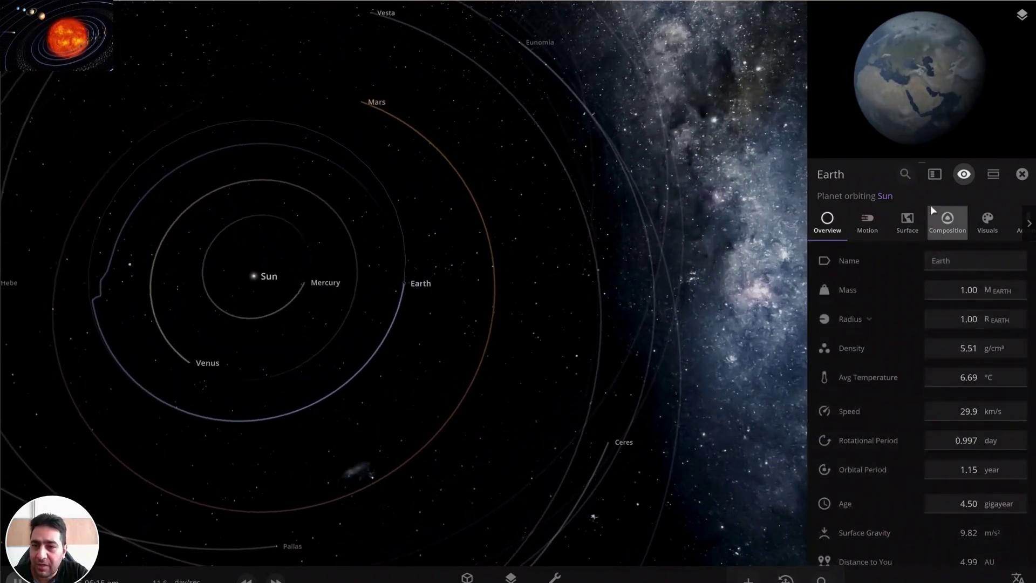
left_click(915, 222)
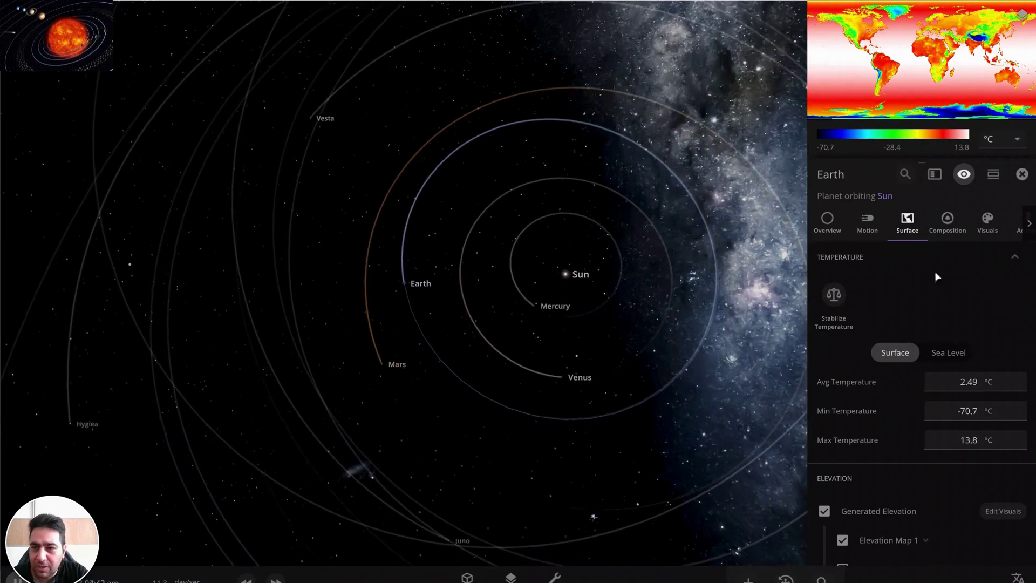
Return to Earth's orbital elements and raise the eccentricity in small increments to 0.207.
left_click(869, 227)
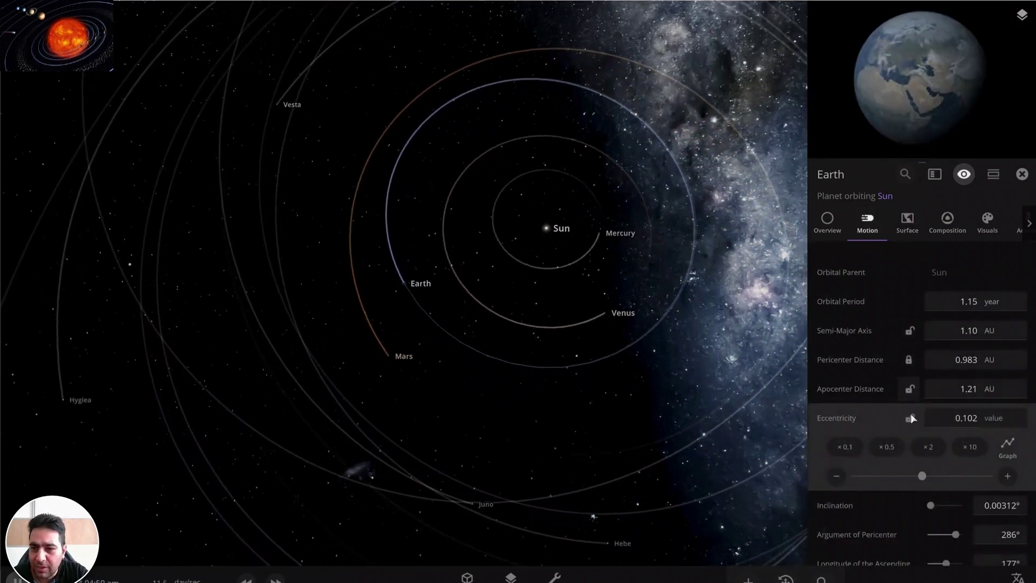
scroll(942, 478, "down", 3)
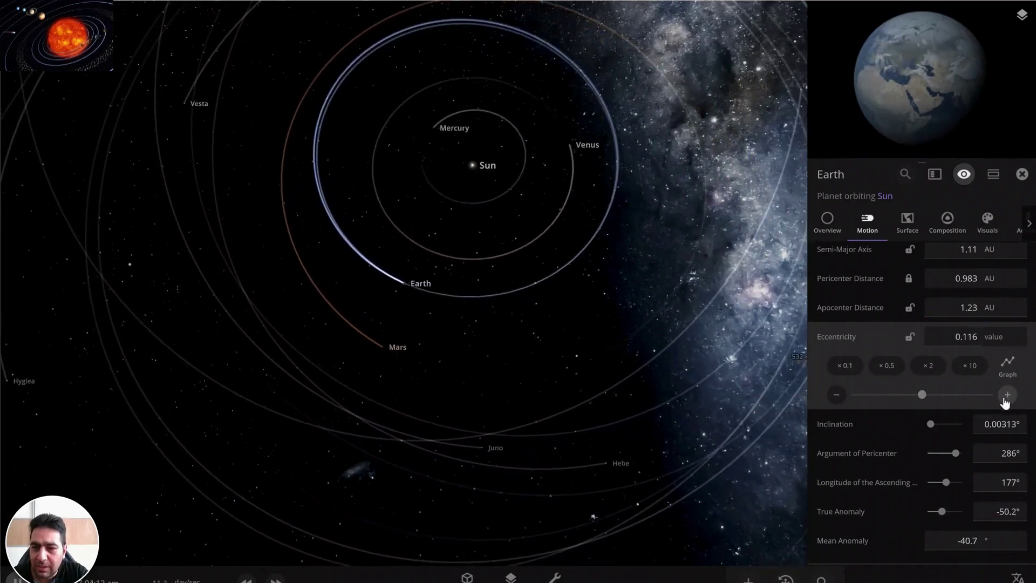
left_click(1007, 396)
left_click(1007, 396)
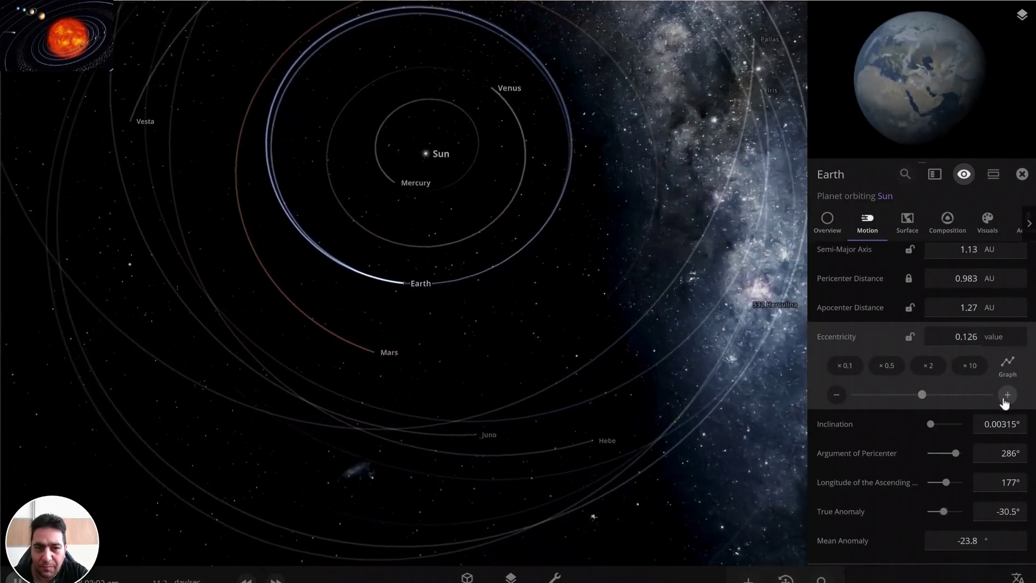
left_click(1005, 397)
left_click(1006, 397)
left_click(1006, 397)
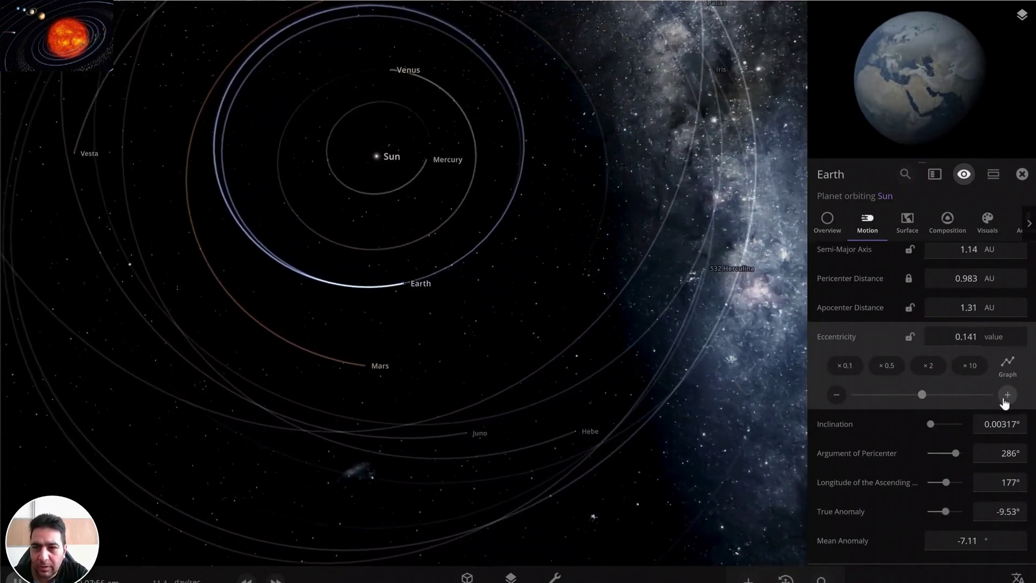
left_click(1005, 397)
left_click(1005, 397)
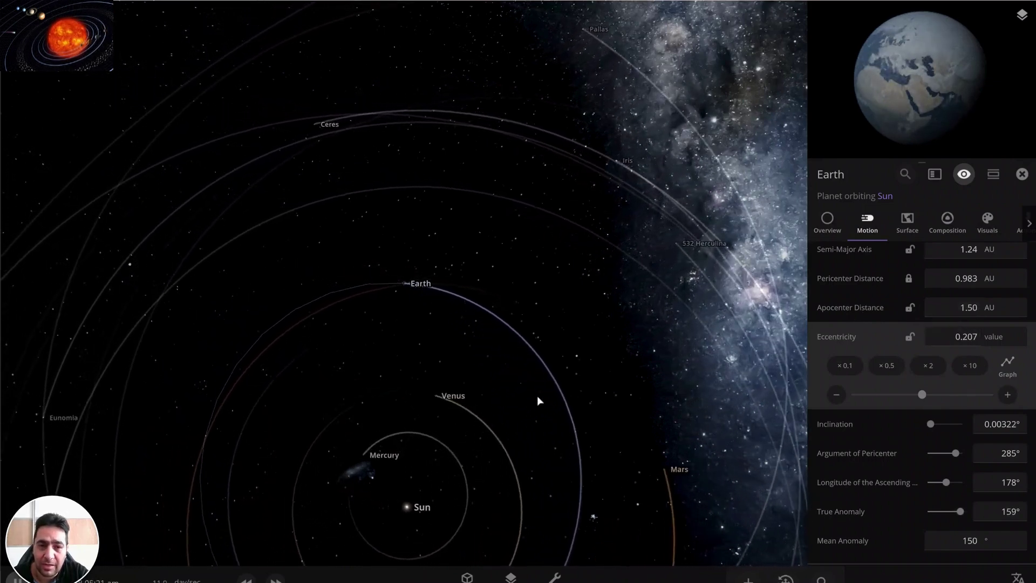
Examine Earth's surface temperature data while running the simulation at a faster speed.
scroll(539, 400, "down", 3)
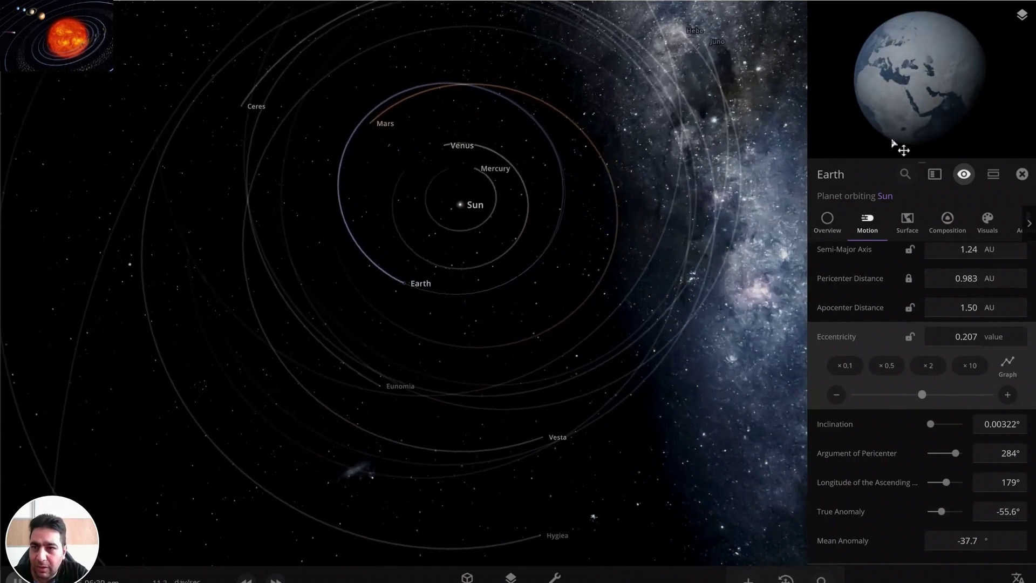
left_click(835, 227)
left_click(909, 220)
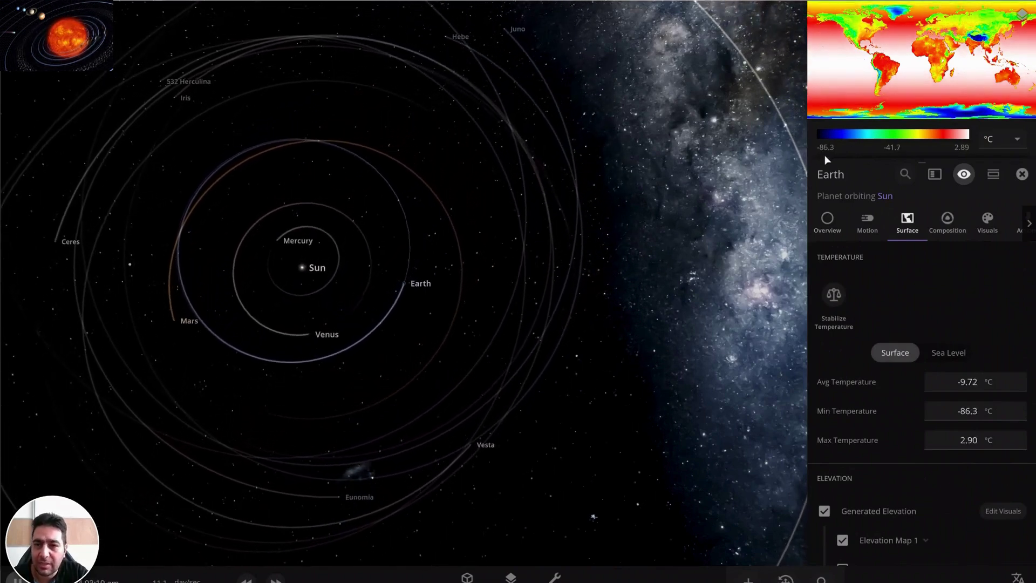
key("period")
key("period")
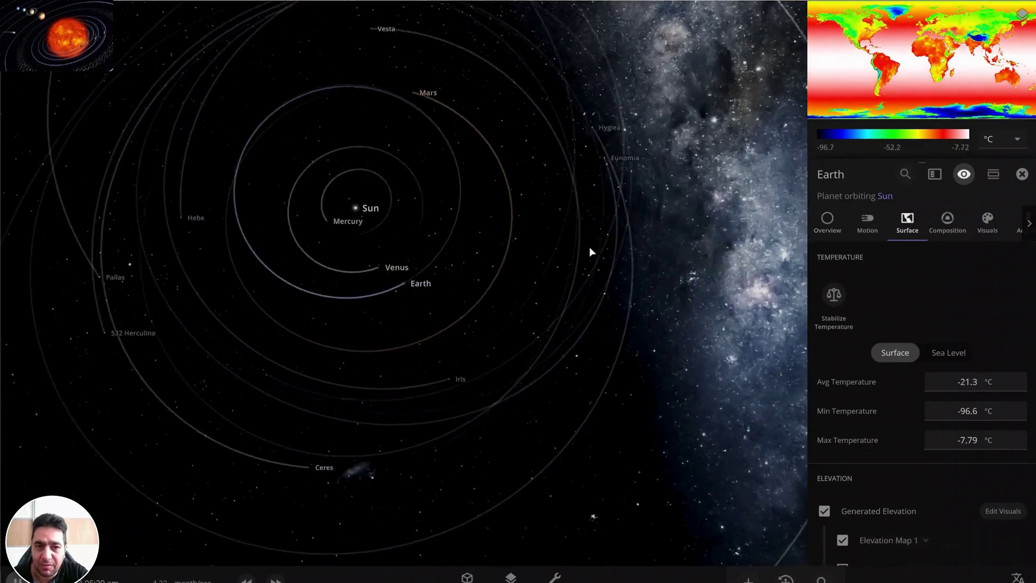
key("period")
key("period")
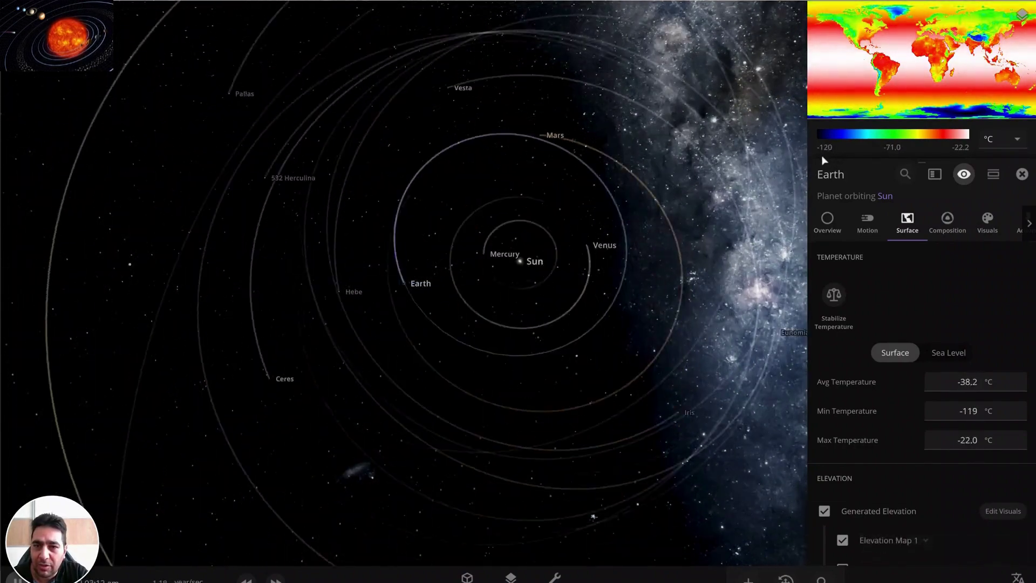
key("comma")
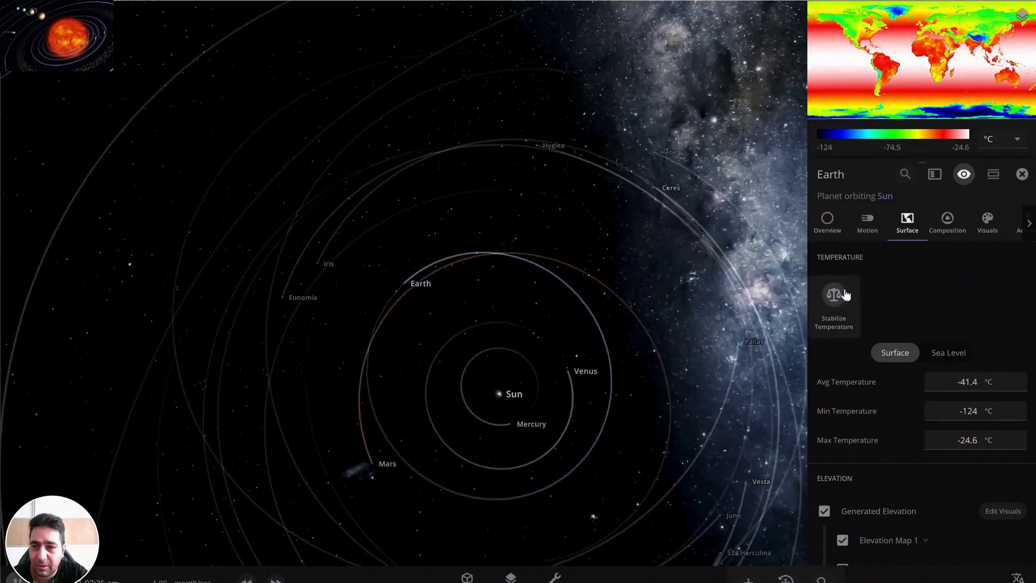
Check Earth's similarity and life likelihood in its composition data, briefly speeding the simulation up to 1.74 years per second.
left_click(949, 227)
scroll(891, 378, "down", 10)
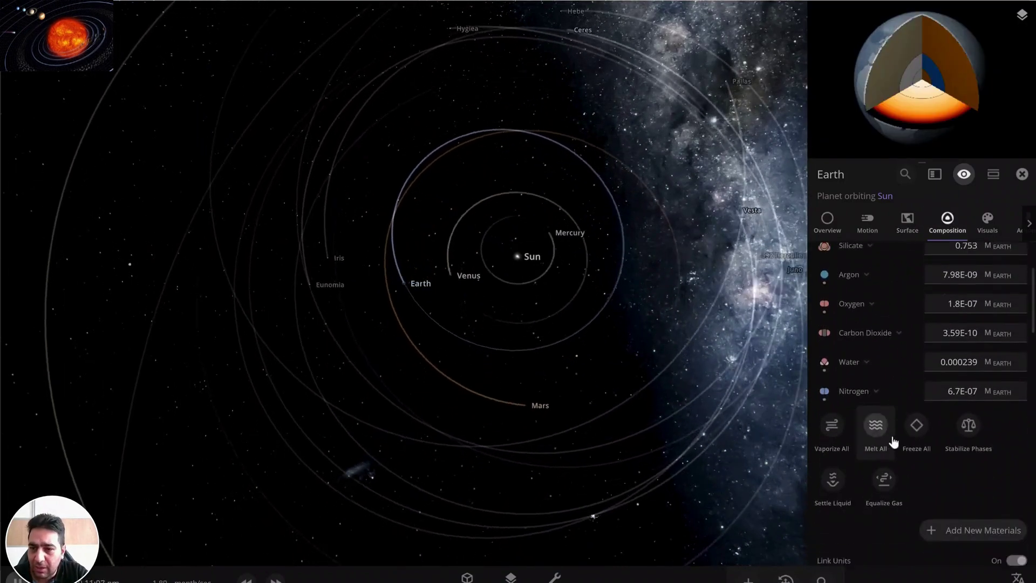
scroll(896, 443, "down", 8)
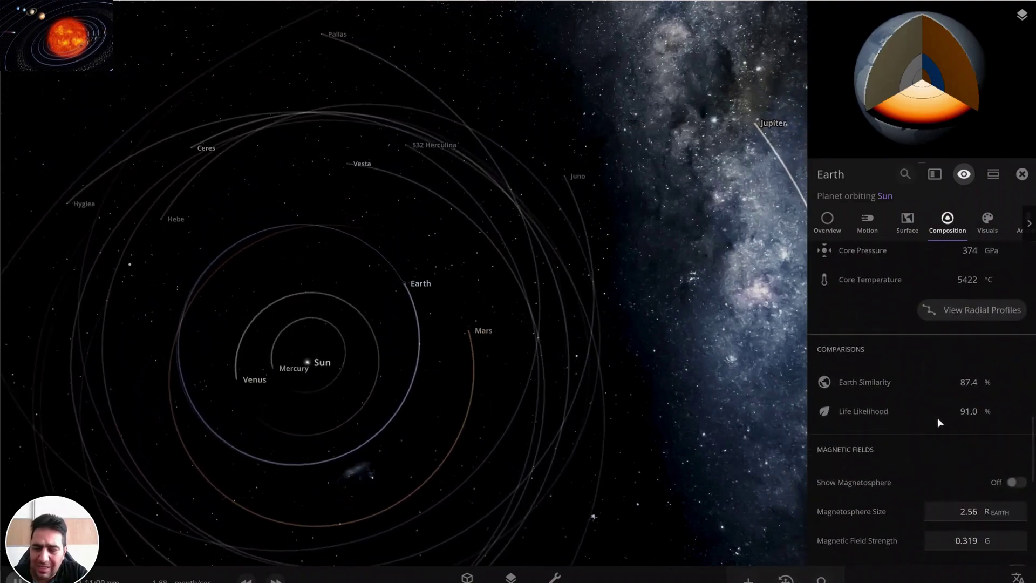
mouse_move(963, 417)
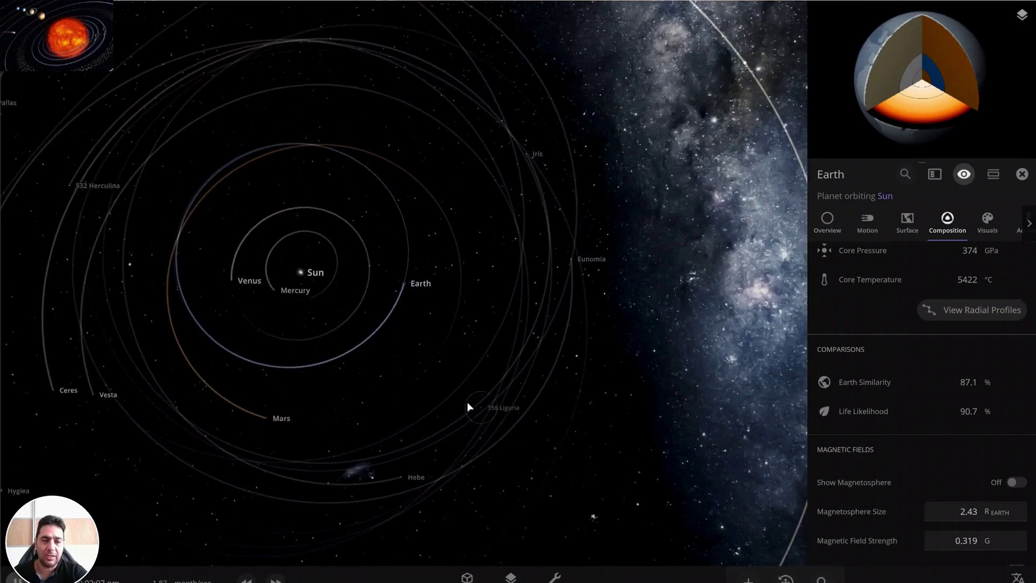
key("period")
key("period")
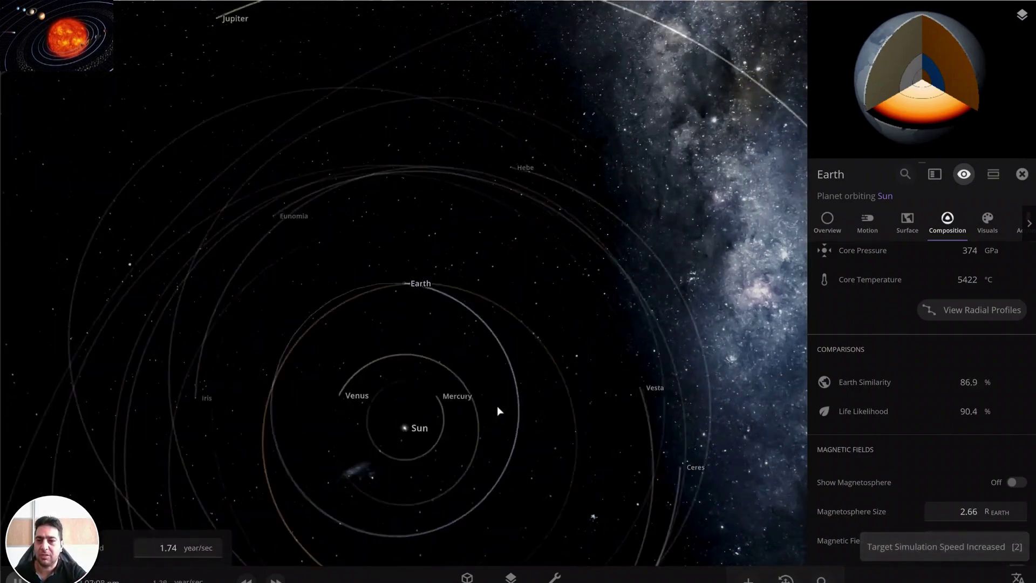
key("comma")
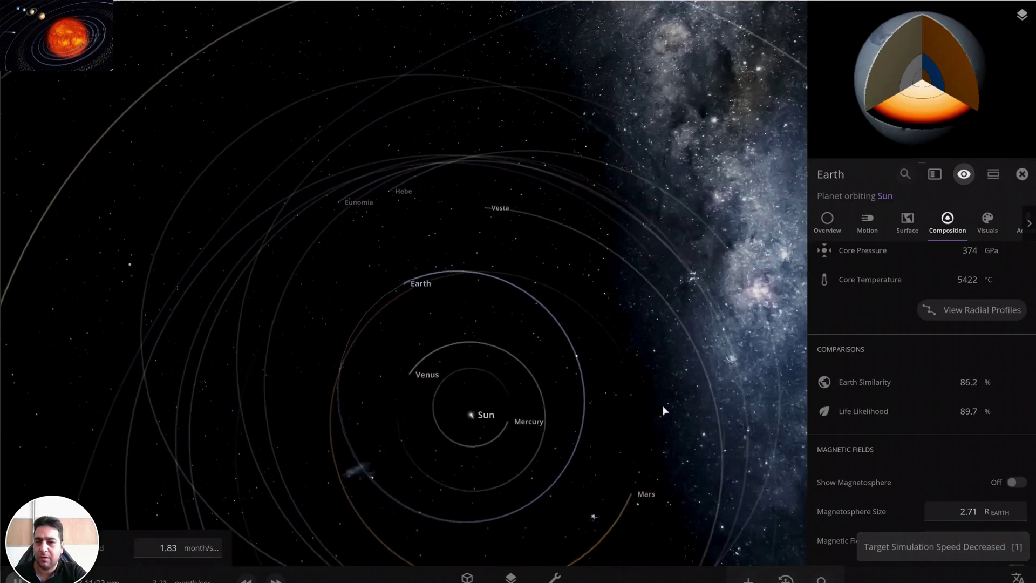
Slow the simulation to 0.542 months per second and raise the eccentricity of Earth's orbit to 0.341.
left_click(896, 227)
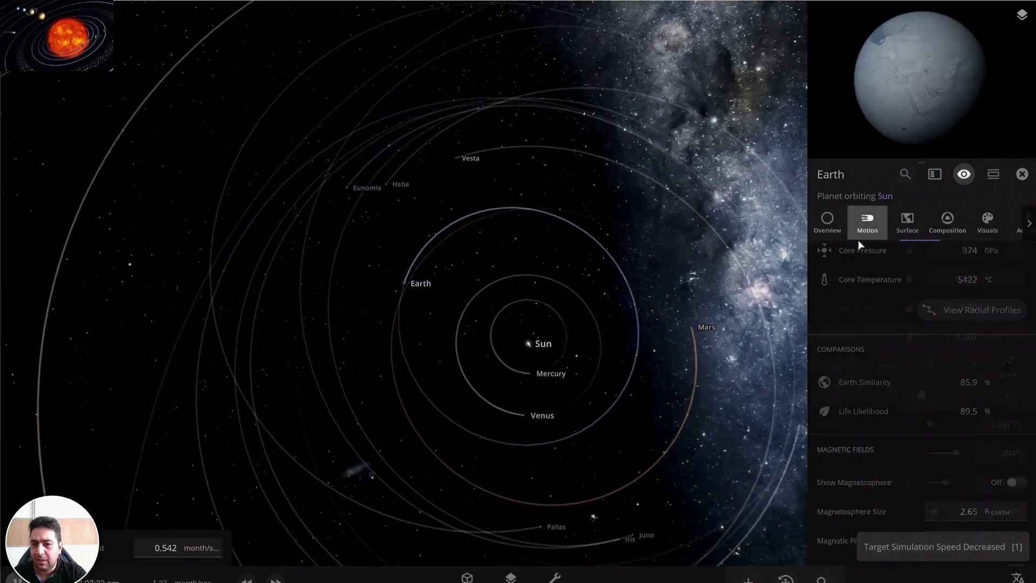
left_click(865, 224)
left_click(1009, 396)
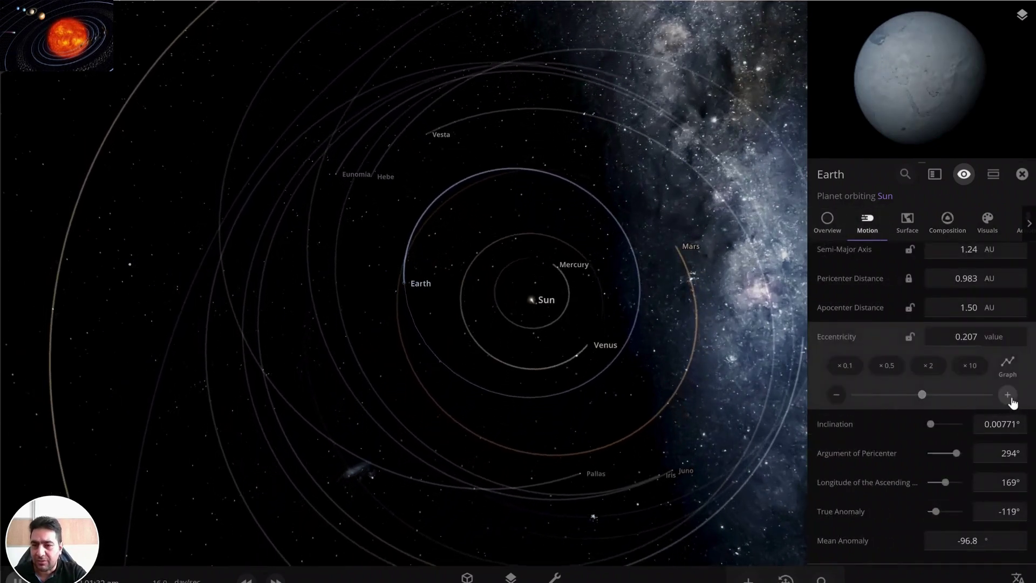
left_click(1008, 396)
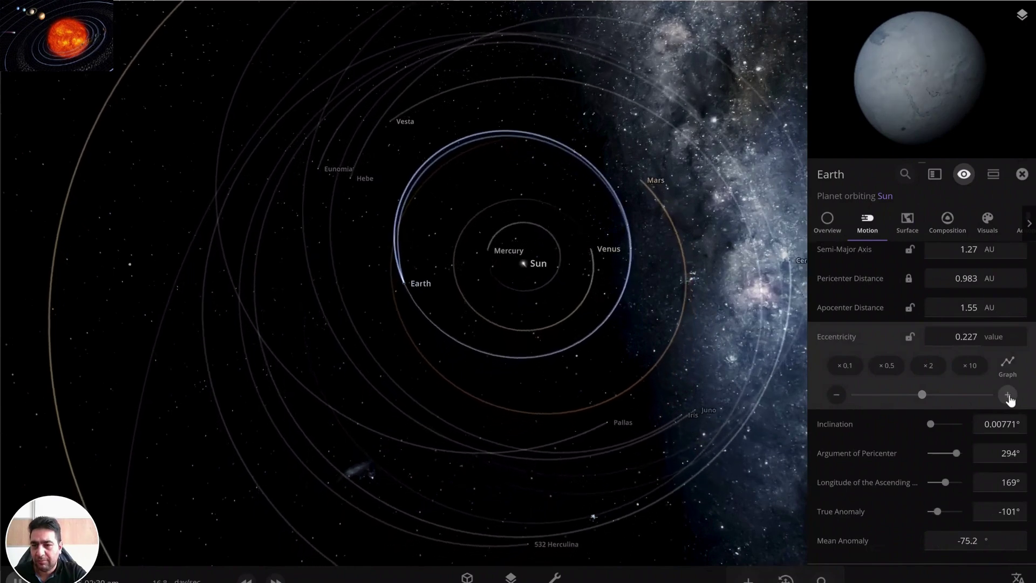
left_click(1008, 395)
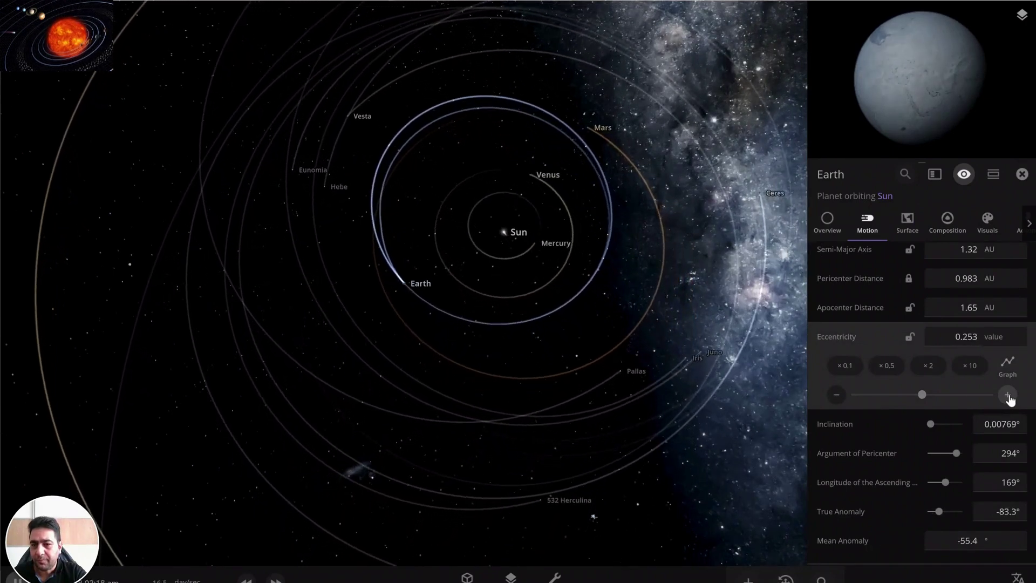
left_click(1008, 395)
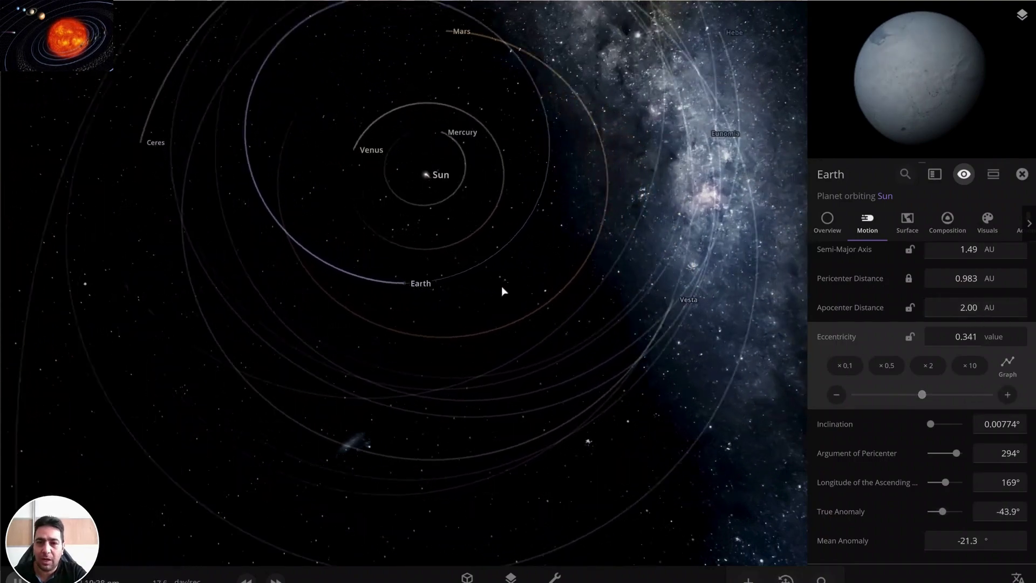
Review Earth's surface temperatures with the simulation sped up, then restore its speed to 0.542 months per second.
left_click(948, 220)
left_click(907, 221)
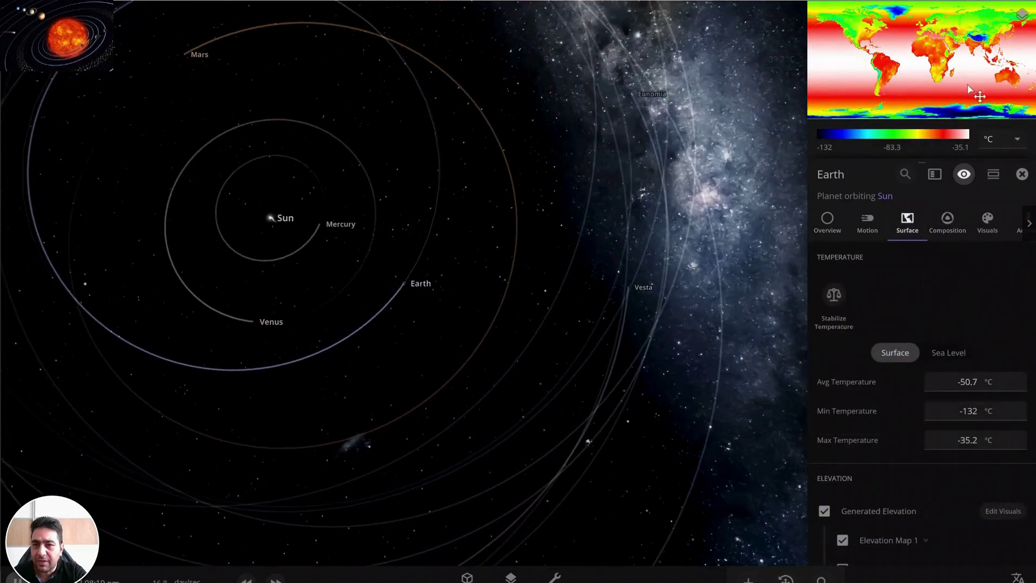
key("period")
key("period")
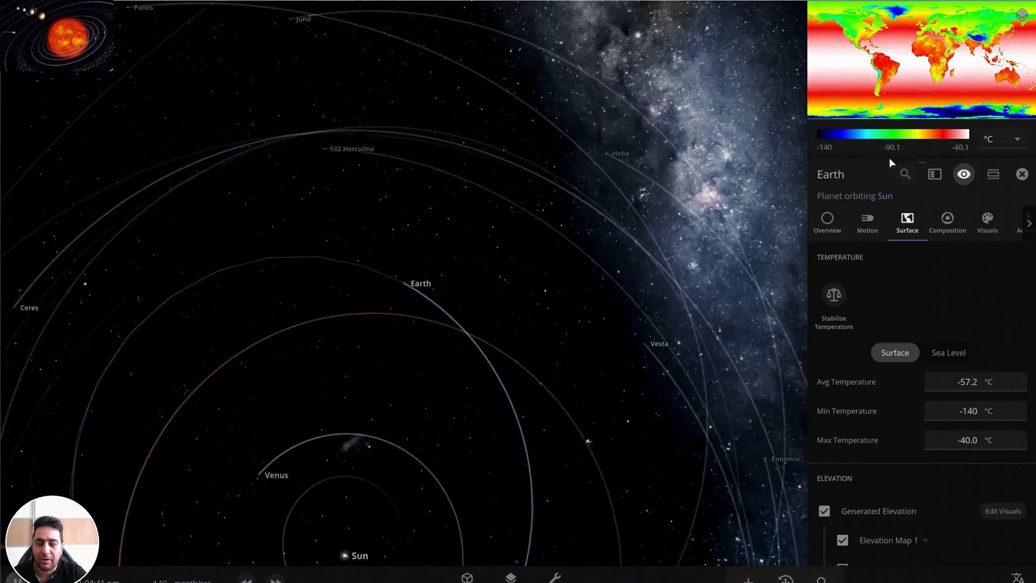
key("comma")
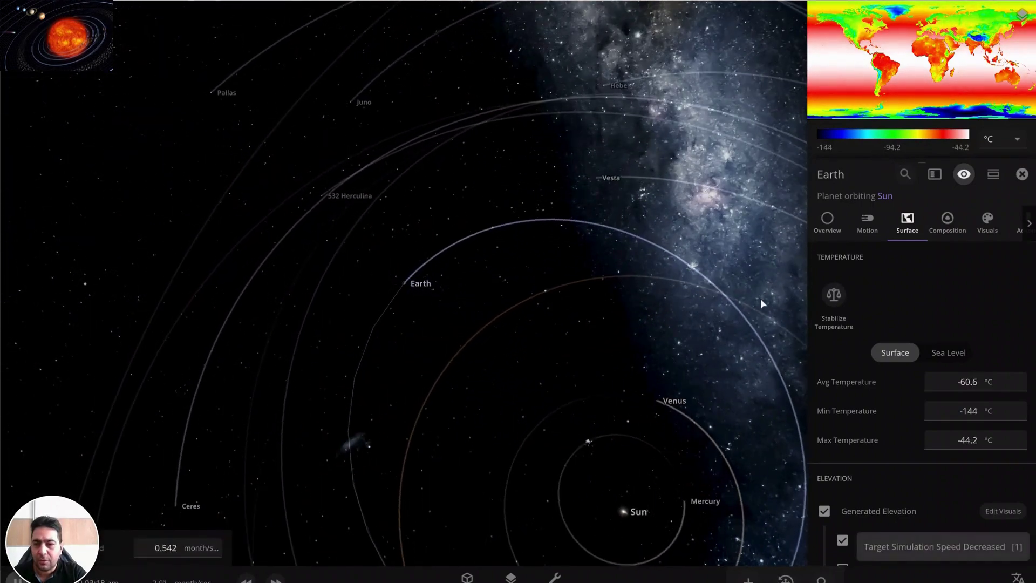
Look up the Earth similarity and life likelihood comparisons in Earth's composition data.
left_click(940, 229)
scroll(927, 373, "down", 2)
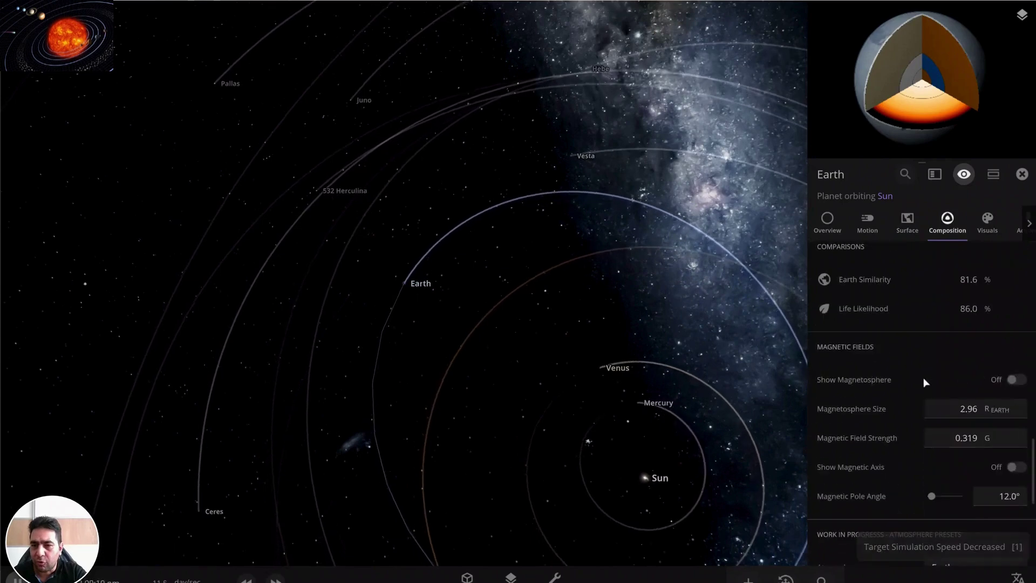
scroll(915, 409, "down", 4)
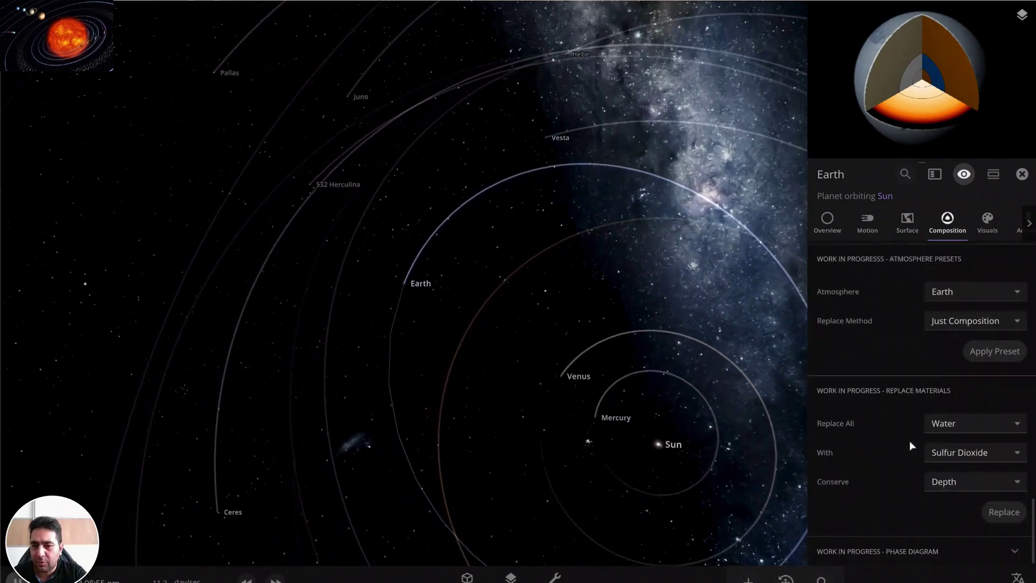
scroll(907, 437, "up", 5)
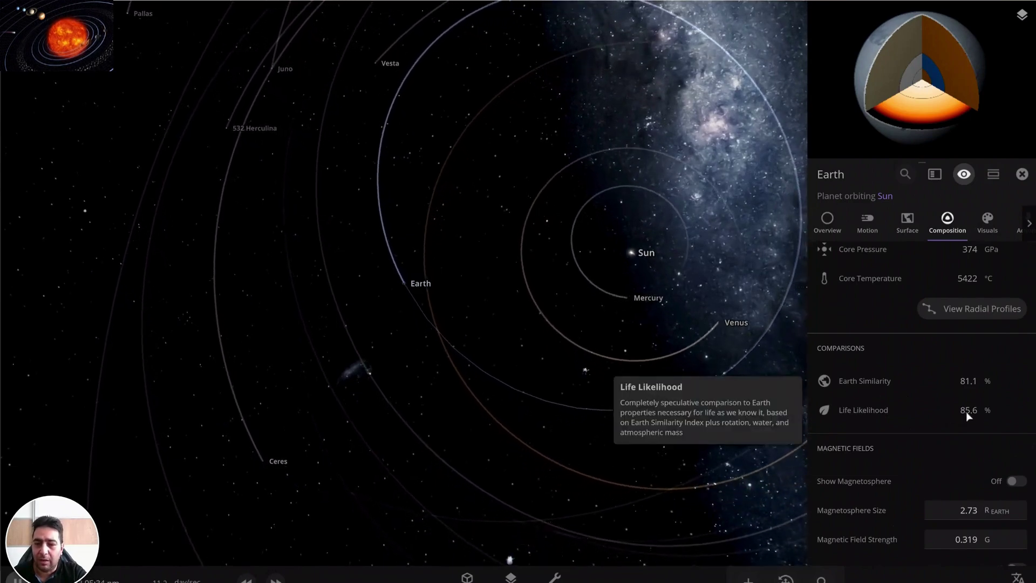
Go back to Earth's motion data and increase the orbital eccentricity stepwise to 0.388.
left_click(868, 221)
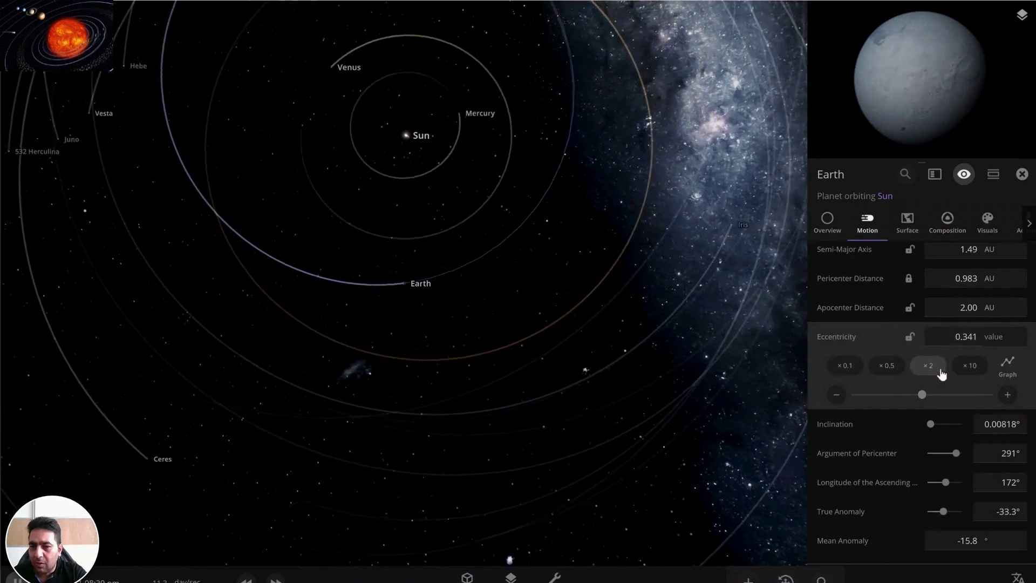
left_click(1008, 396)
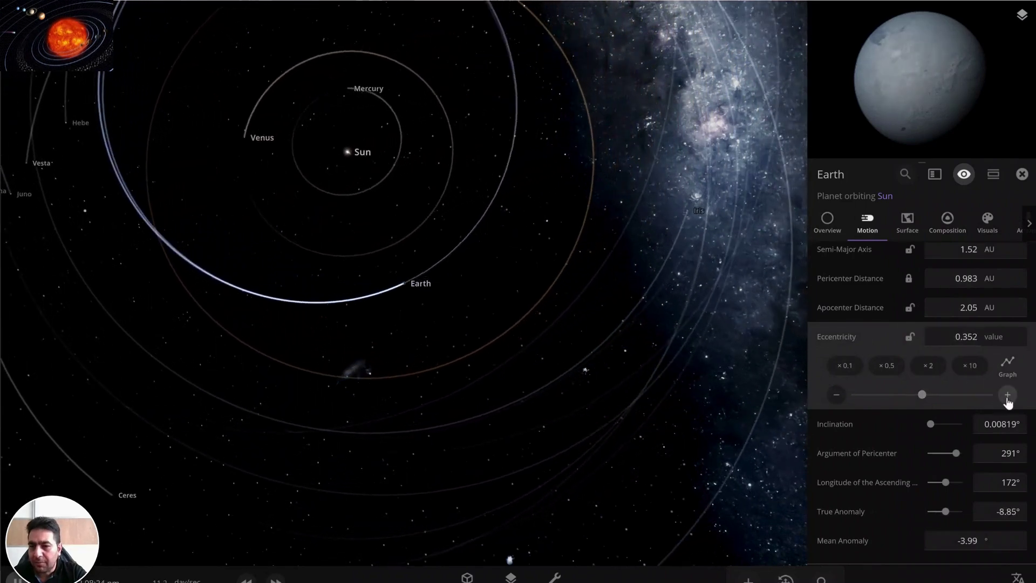
left_click(1007, 396)
left_click(1008, 396)
left_click(1008, 396)
left_click(1008, 395)
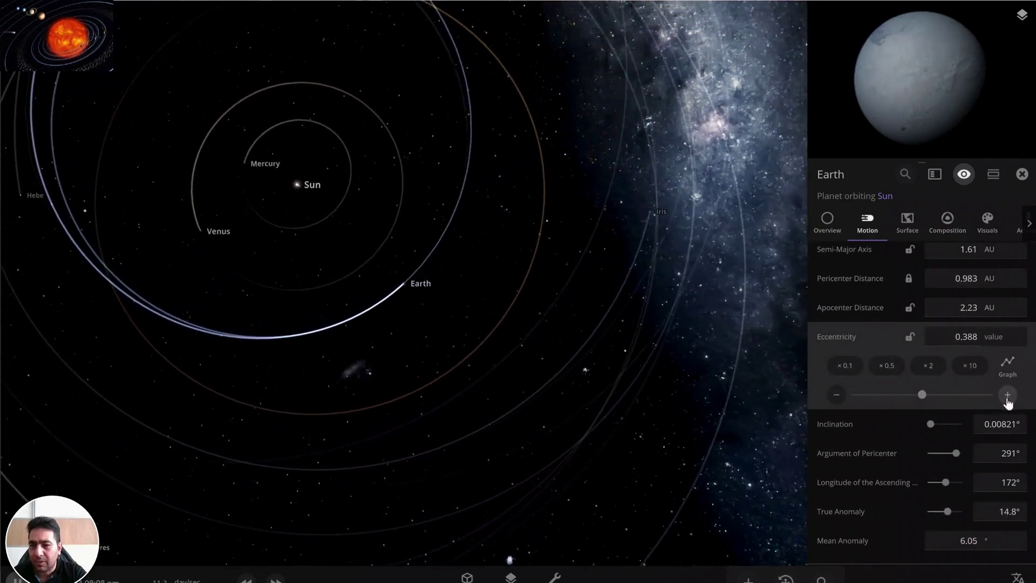
Increase the eccentricity of Earth's orbit further in small increments to 0.464.
left_click(1008, 395)
left_click(1008, 396)
left_click(1008, 396)
left_click(1008, 395)
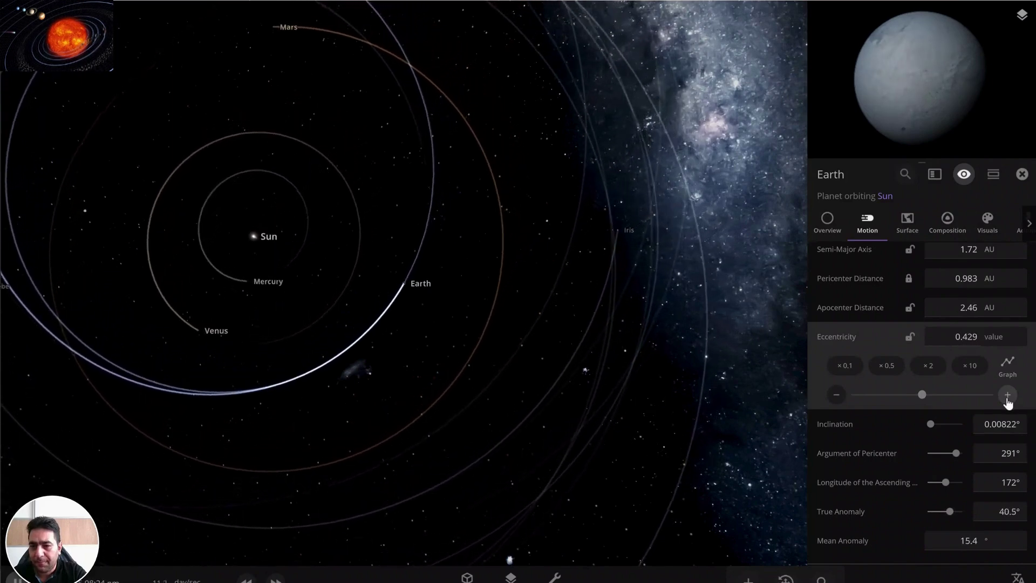
left_click(1007, 395)
left_click(1008, 396)
left_click(1008, 396)
left_click(1008, 396)
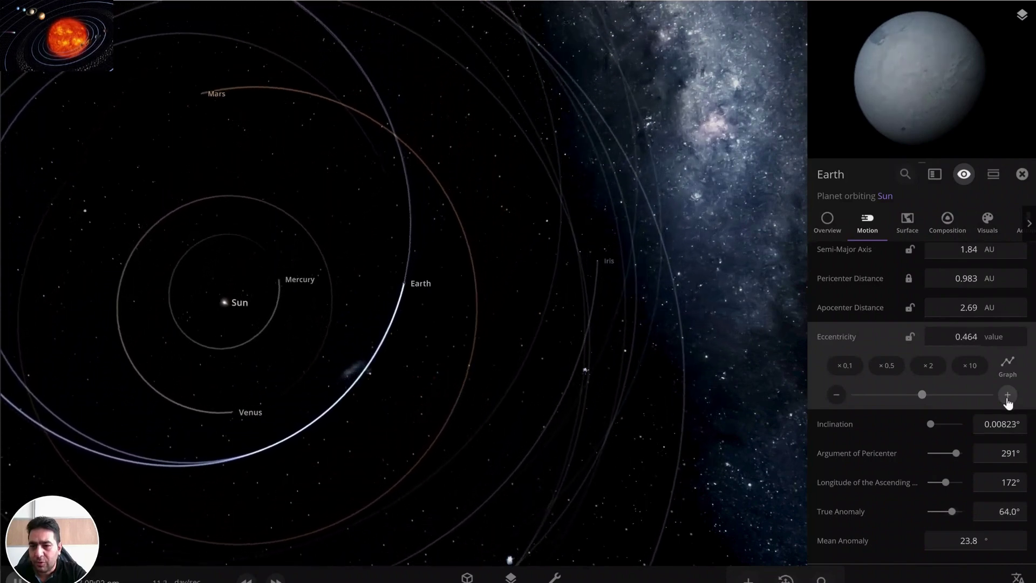
Raise the eccentricity of Earth's orbit in small increments to 0.508 and view the enlarged orbit among the other planets.
left_click(1008, 396)
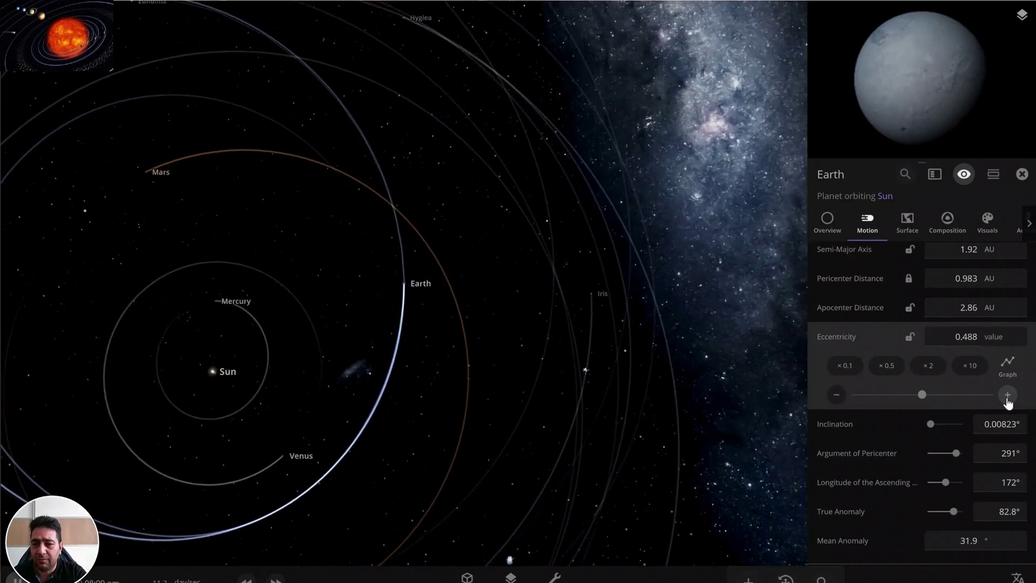
left_click(1008, 396)
left_click(1008, 396)
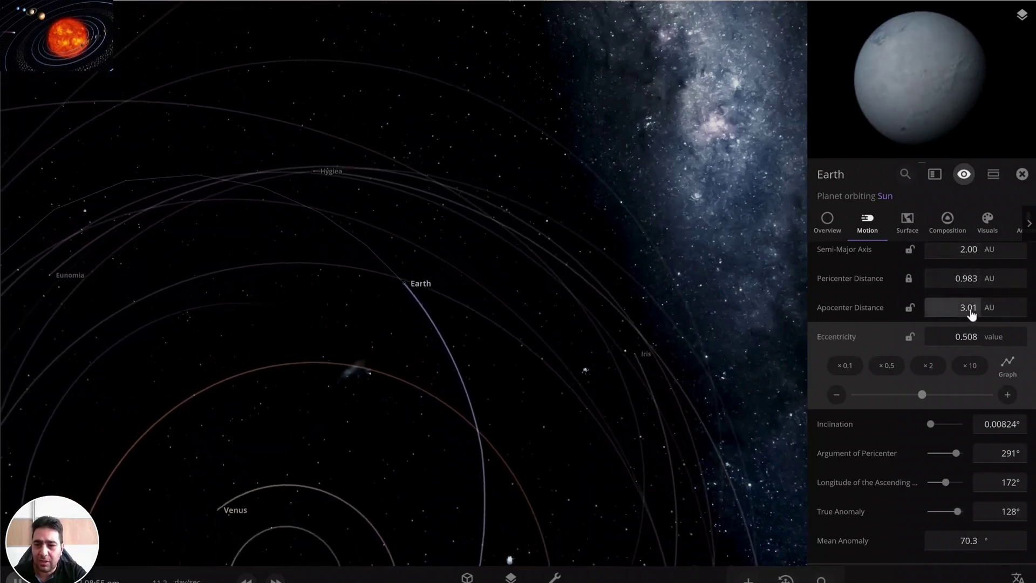
scroll(668, 423, "down", 5)
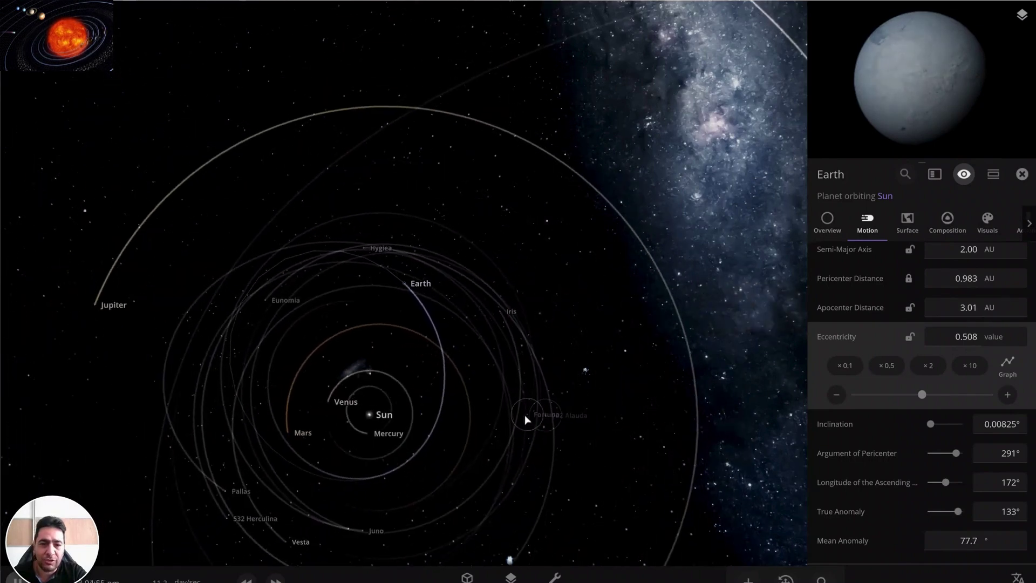
left_click_drag(439, 381, 437, 337)
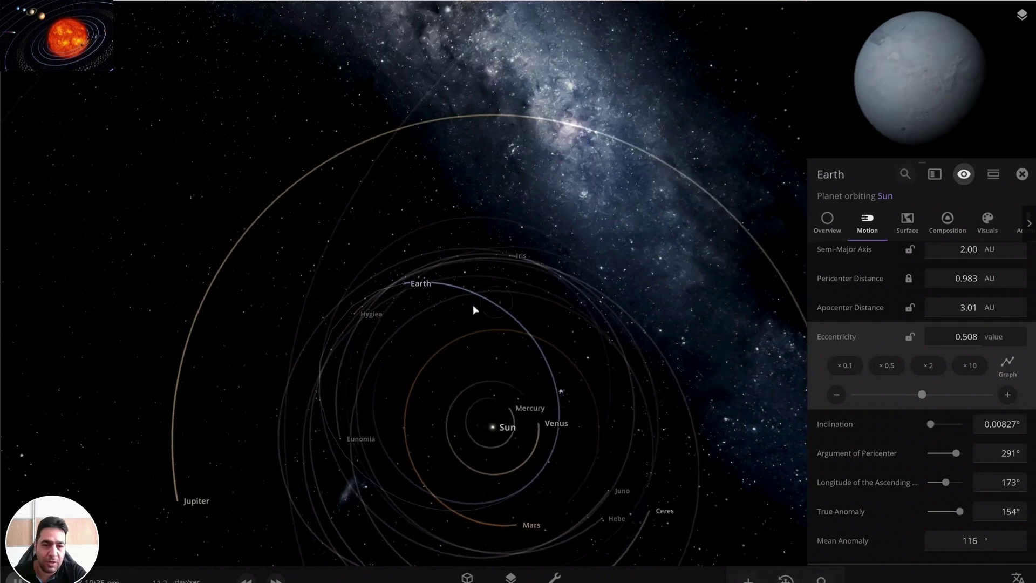
scroll(254, 434, "down", 3)
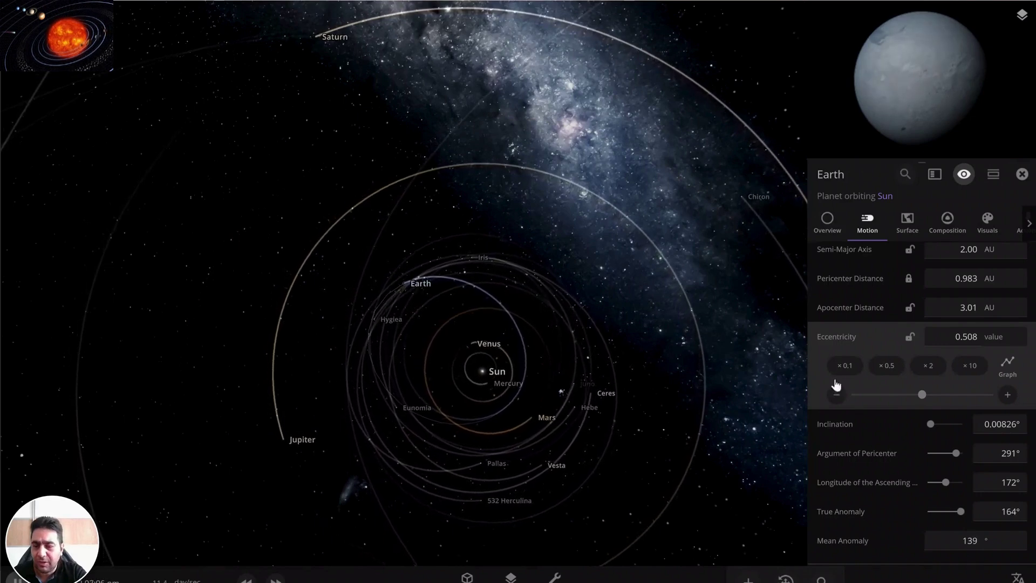
Check Earth's surface temperatures and open its detailed surface maps, from surface temperature down to gas pressure.
left_click(908, 221)
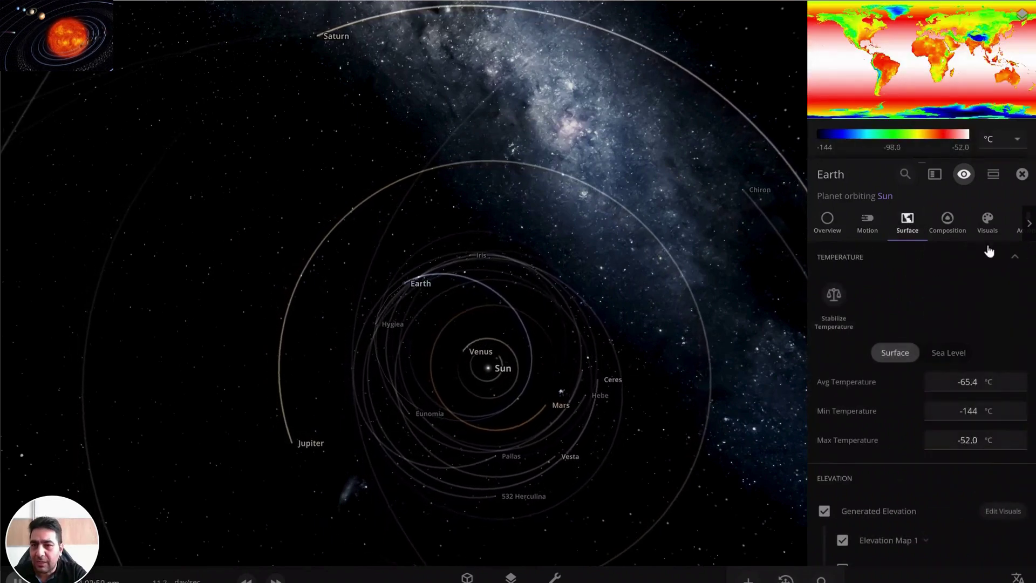
left_click(936, 175)
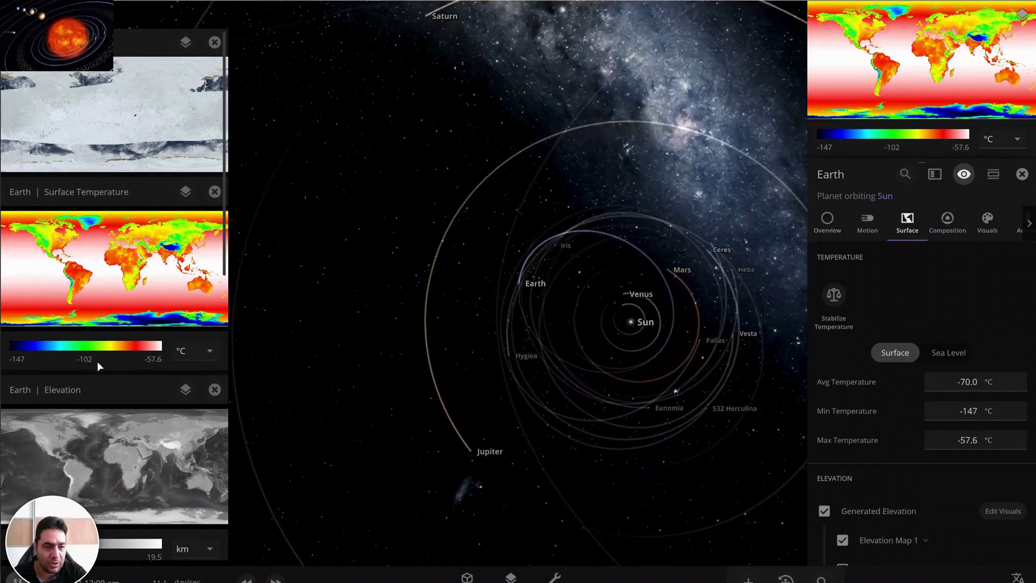
scroll(97, 361, "down", 5)
mouse_move(108, 364)
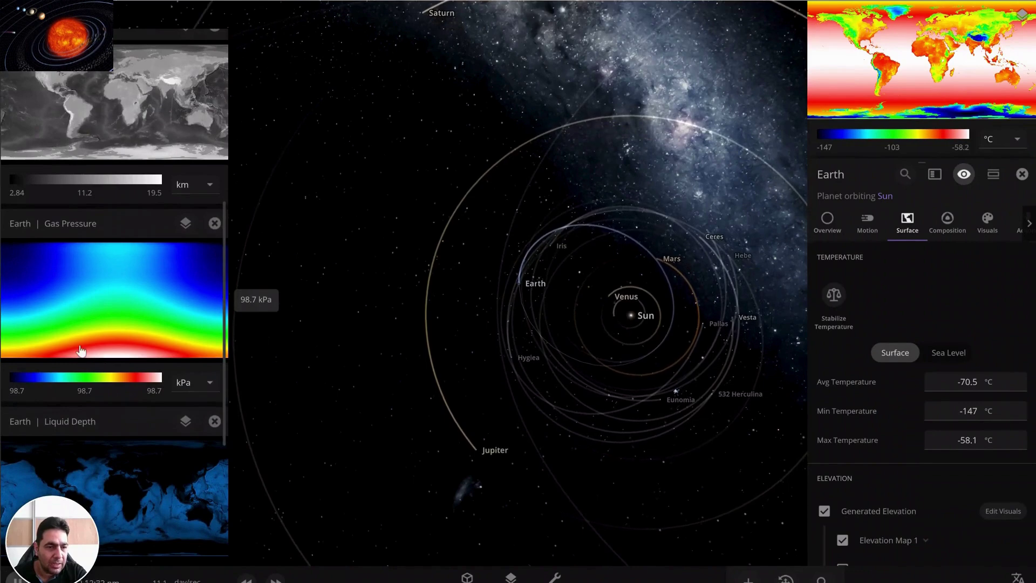
Display the gas pressure map in standard atmospheres and review the liquid depth and ice thickness maps.
left_click(210, 383)
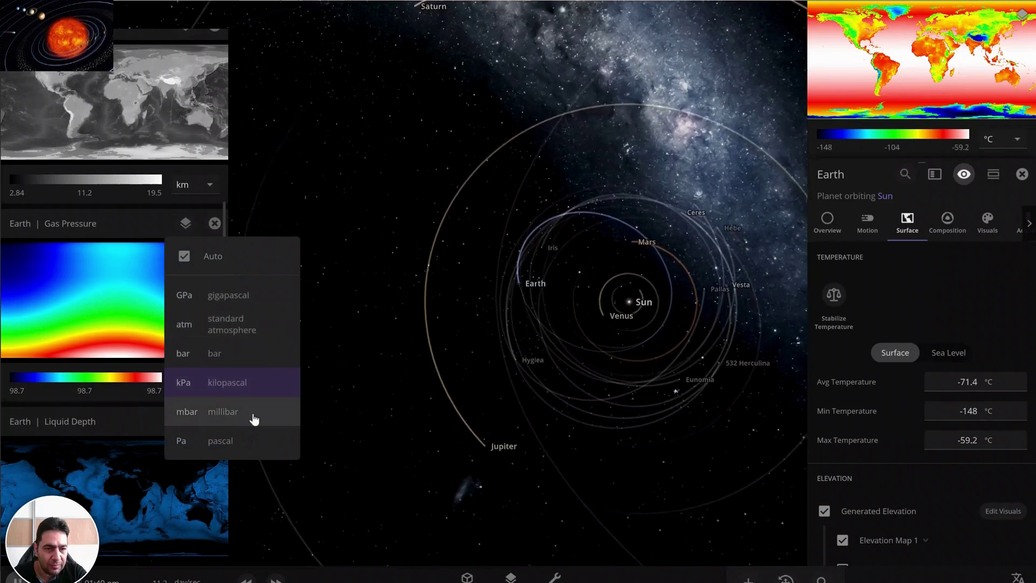
left_click(236, 340)
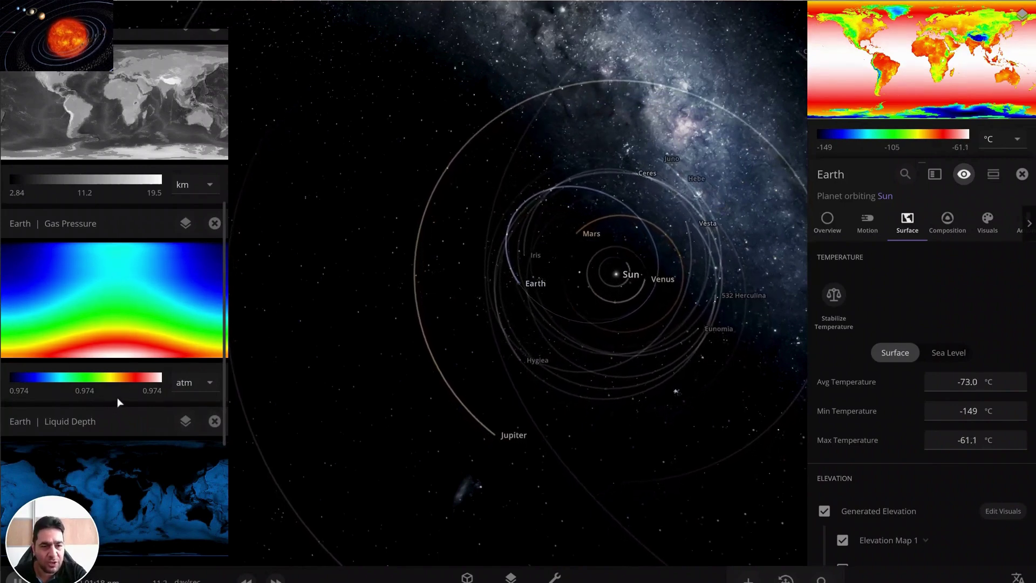
scroll(140, 457, "down", 5)
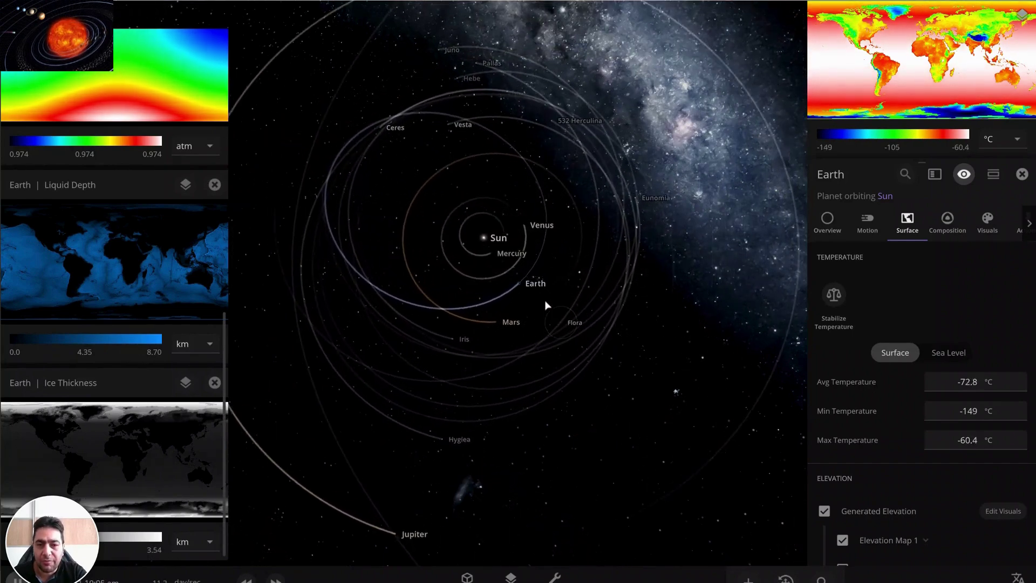
Check the Earth similarity and life likelihood comparisons in Earth's composition data.
left_click(947, 221)
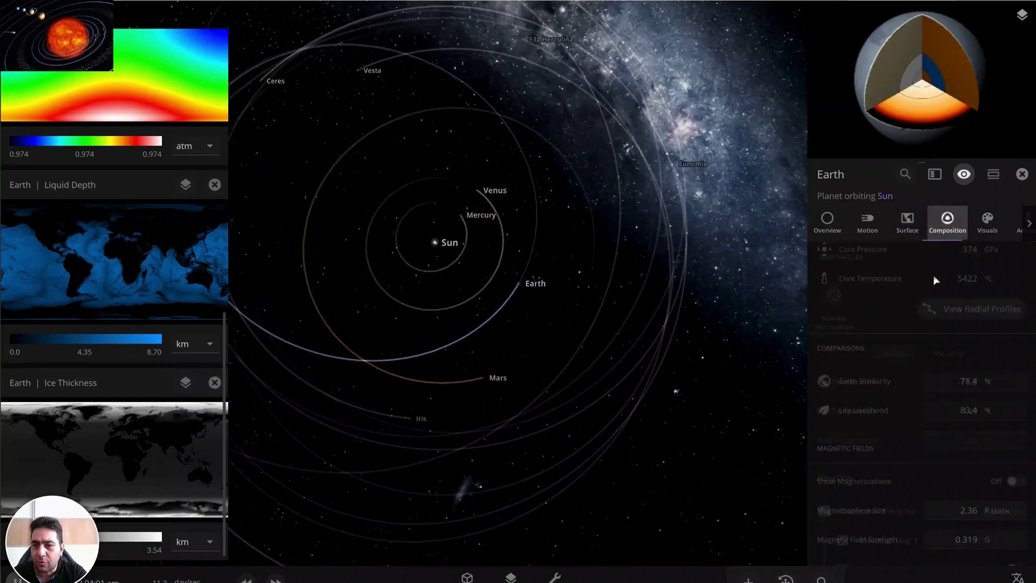
scroll(926, 420, "down", 4)
scroll(912, 456, "up", 4)
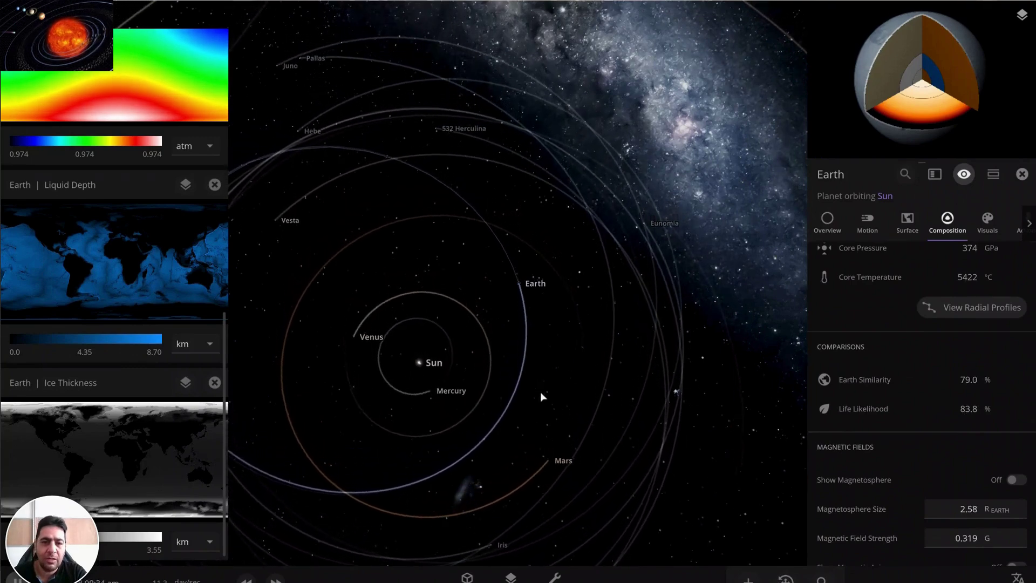
Return to Earth's motion data and raise the orbital eccentricity in small increments to 0.578.
left_click(867, 221)
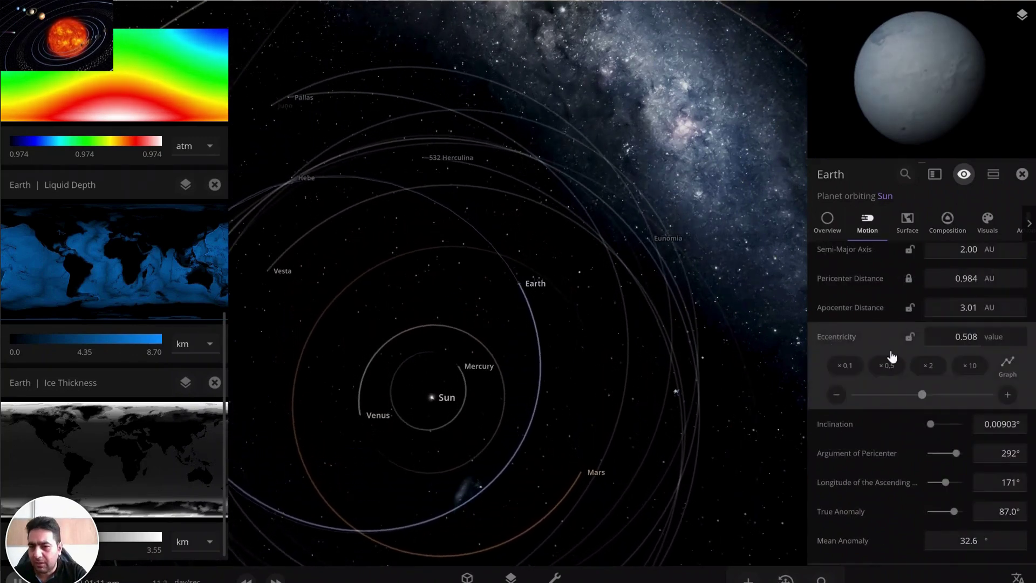
left_click(1008, 395)
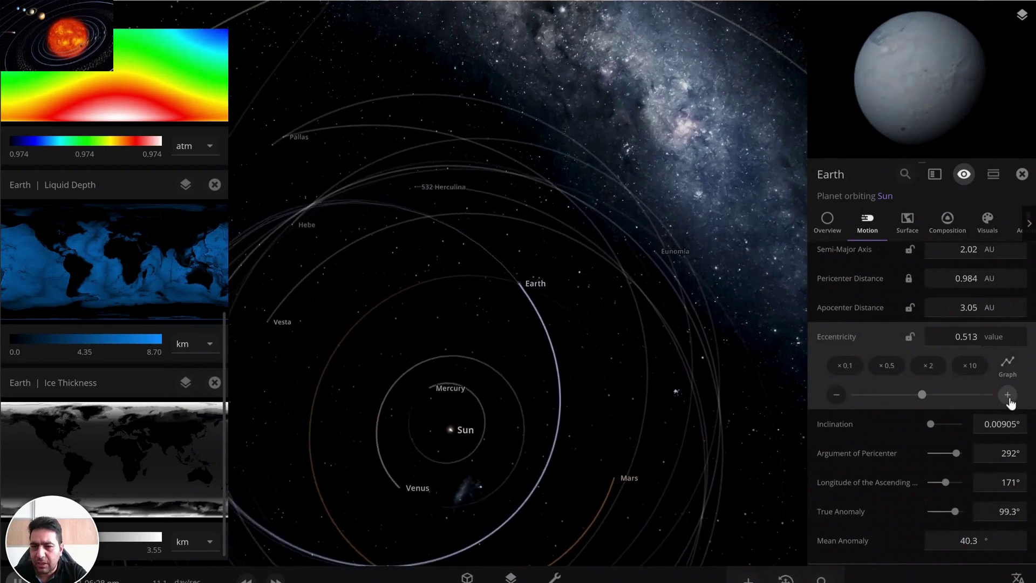
left_click(1008, 396)
left_click(1008, 395)
left_click(1008, 395)
left_click(1008, 395)
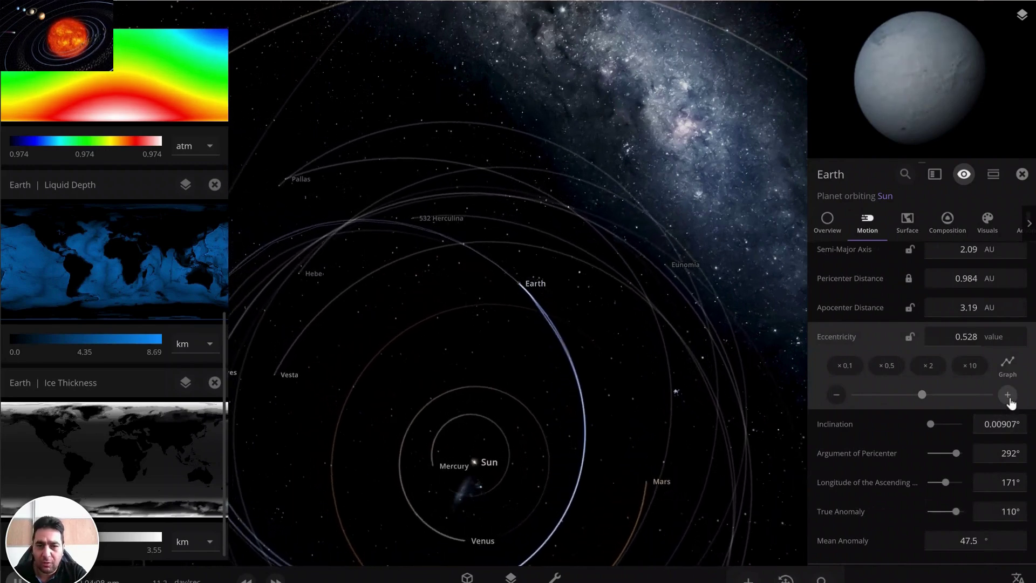
left_click(1008, 395)
left_click(1008, 395)
left_click(1008, 395)
left_click(1008, 395)
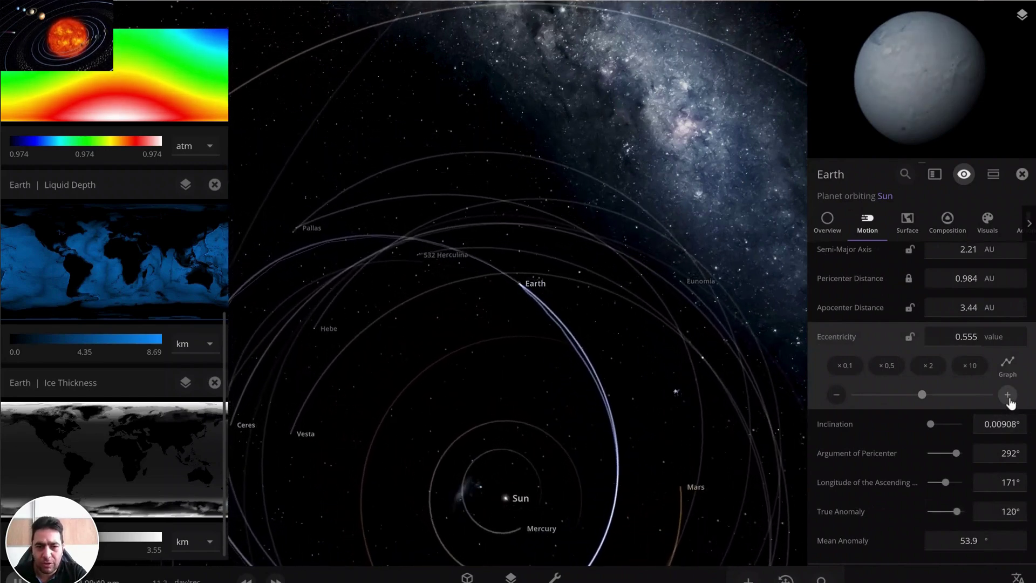
left_click(1007, 395)
left_click(1008, 395)
left_click(1008, 396)
left_click(1008, 395)
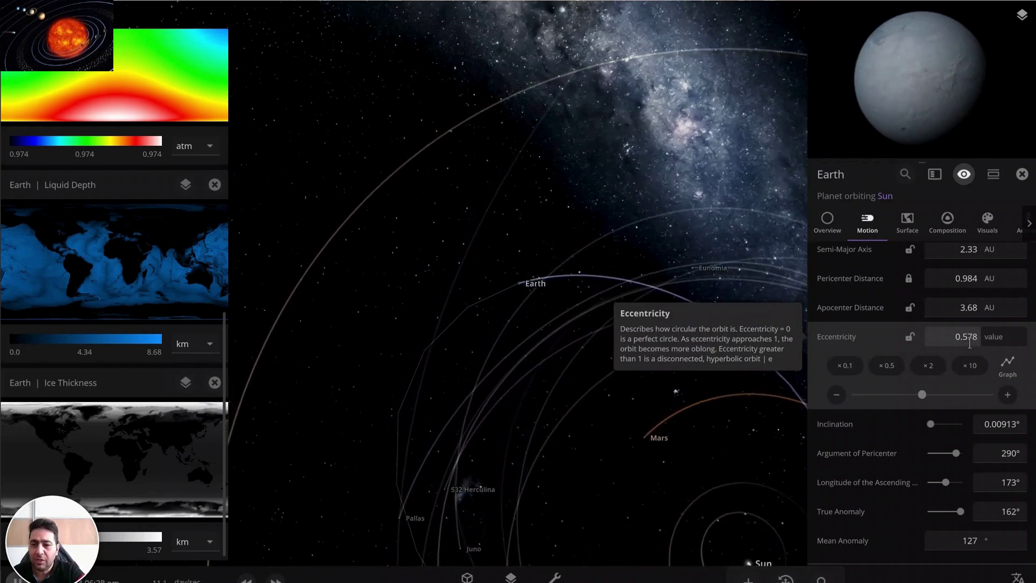
Keep raising Earth's orbital eccentricity in small increments up to 0.989.
left_click(1008, 394)
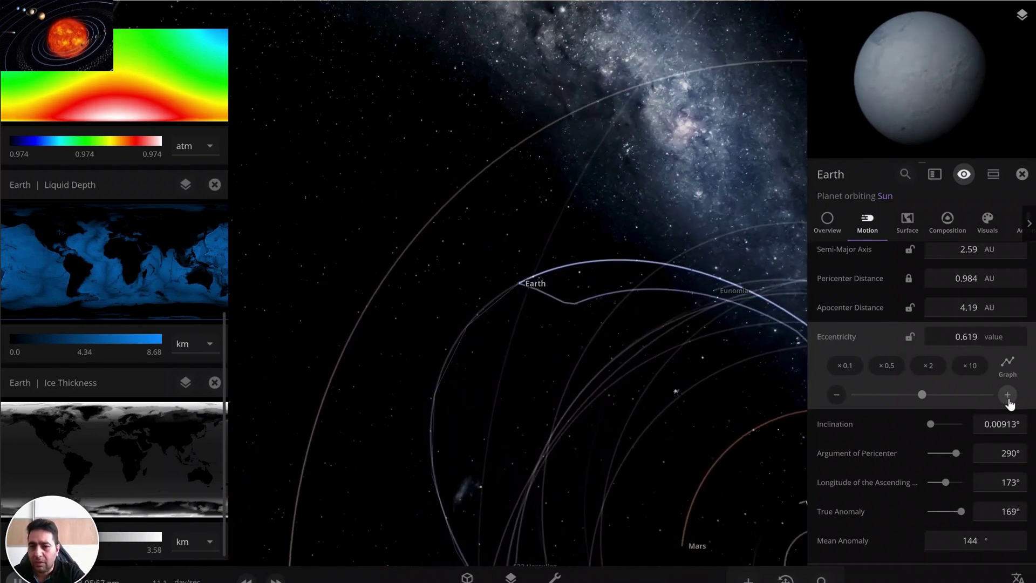
left_click(1008, 394)
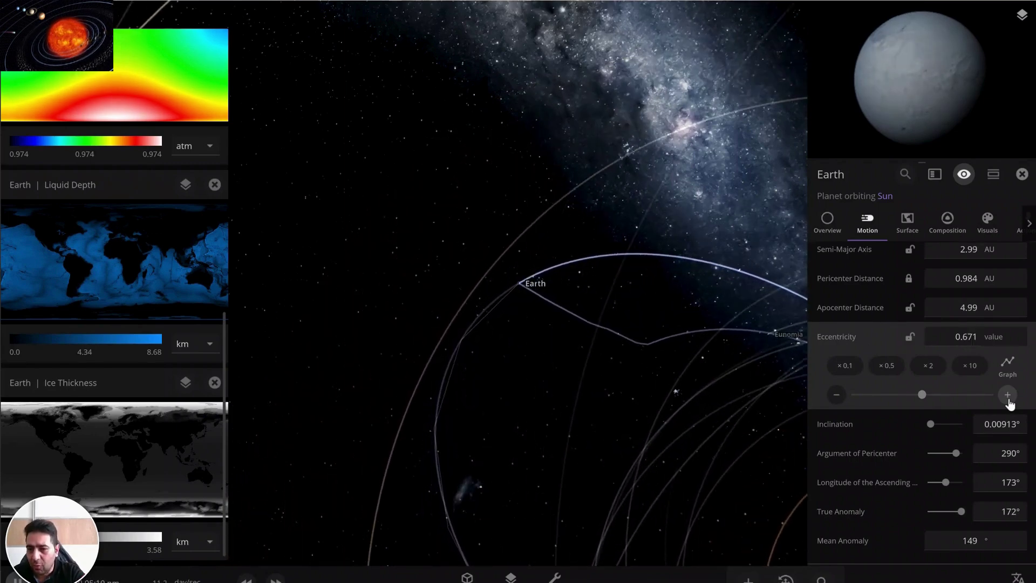
left_click(1008, 394)
left_click(1008, 395)
left_click(1008, 394)
left_click(1008, 395)
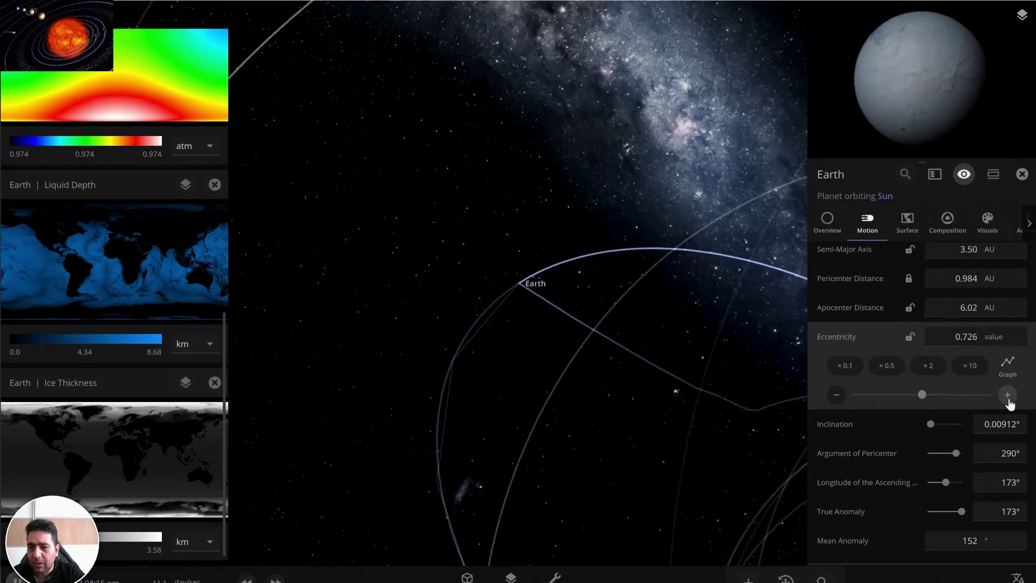
left_click(1008, 395)
left_click(1007, 394)
left_click(1008, 394)
left_click(1008, 394)
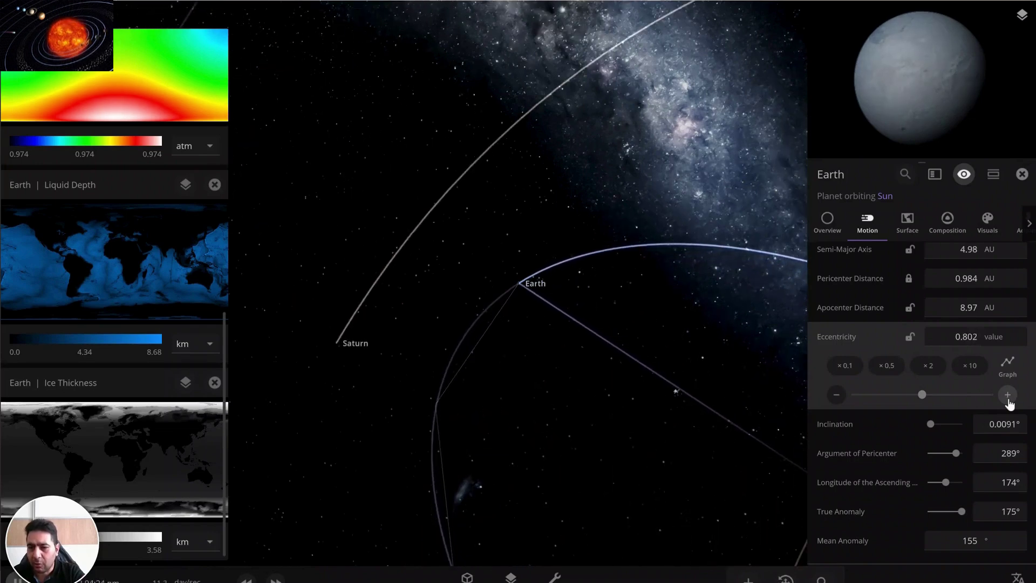
left_click(1008, 394)
left_click(1008, 395)
left_click(1008, 395)
left_click(1008, 395)
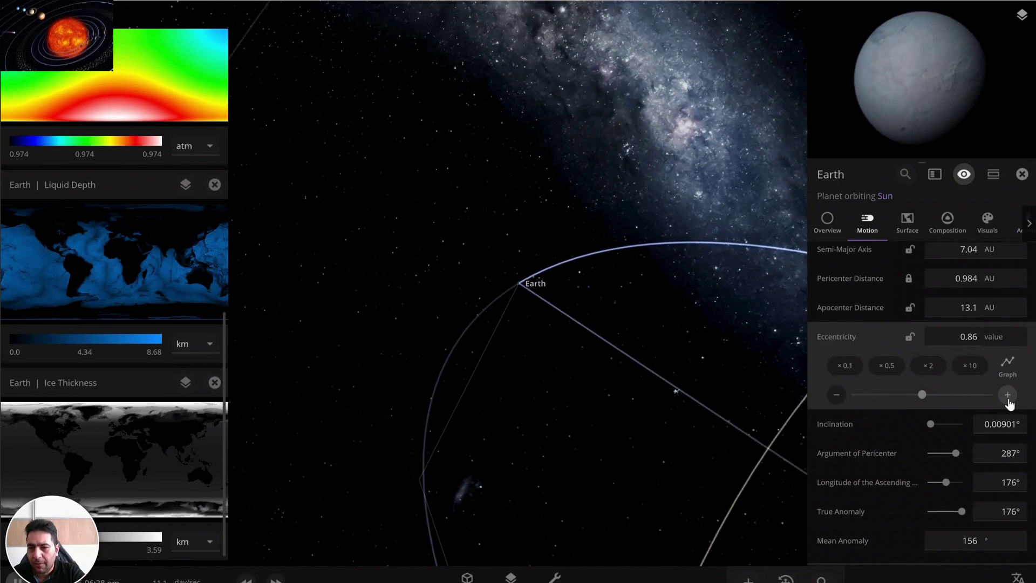
left_click(1008, 394)
left_click(1008, 395)
left_click(1008, 394)
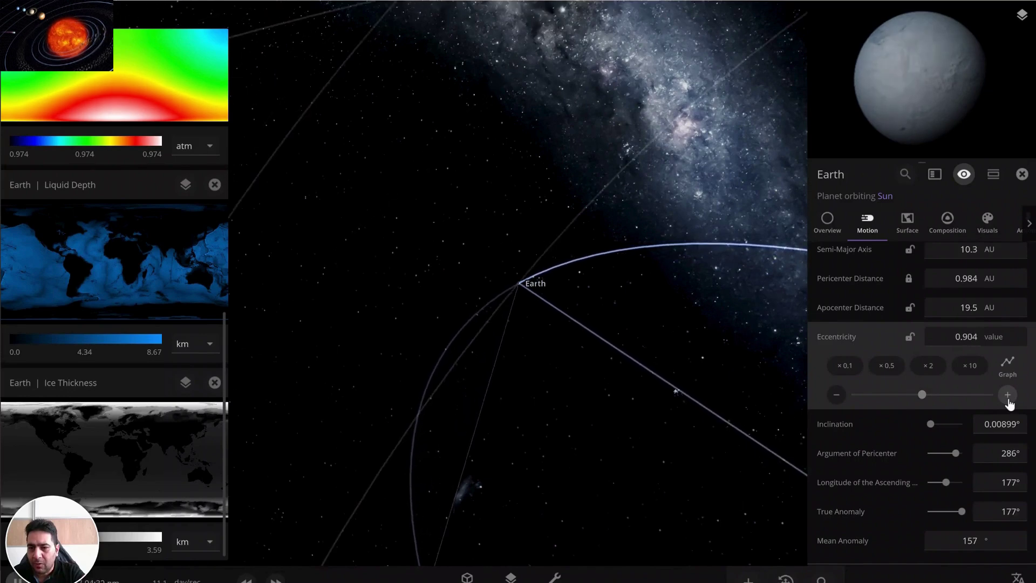
left_click(1008, 395)
left_click(1008, 394)
left_click(1008, 395)
left_click(1008, 395)
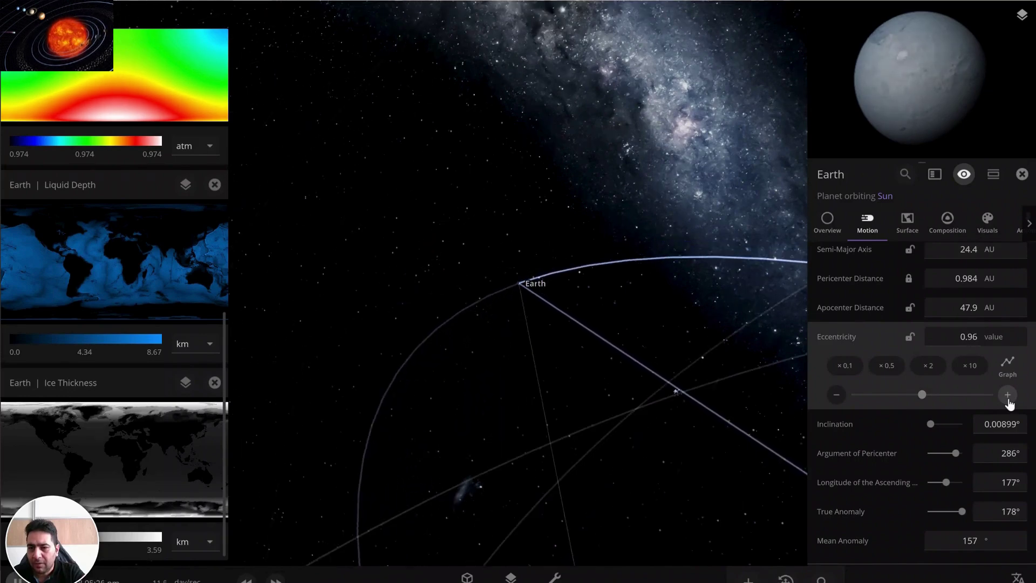
left_click(1008, 395)
left_click(1008, 395)
left_click(1008, 395)
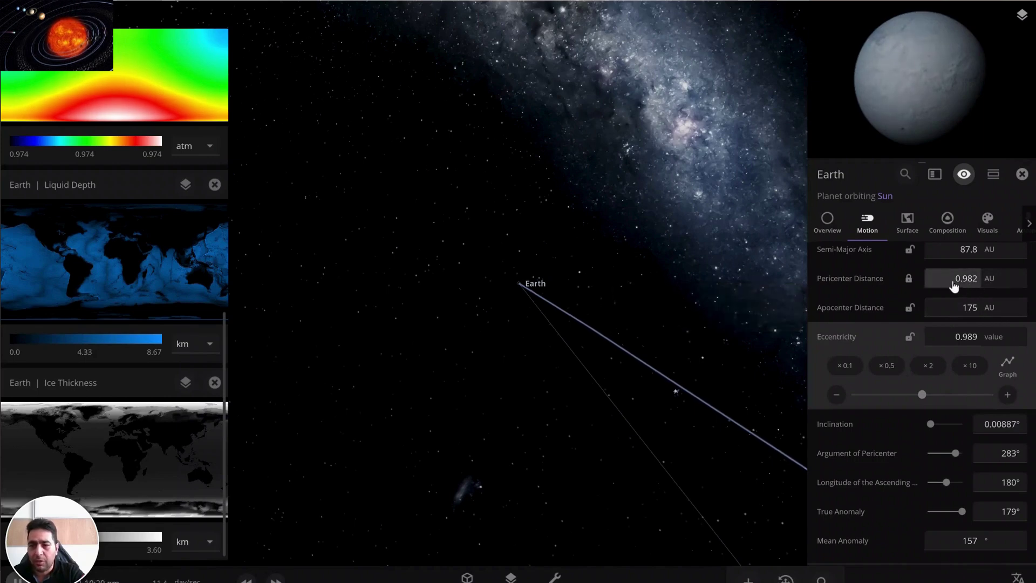
Speed up the simulation by two increments with the whole solar system in view, and bring up Earth's surface temperatures.
left_click_drag(698, 325, 707, 380)
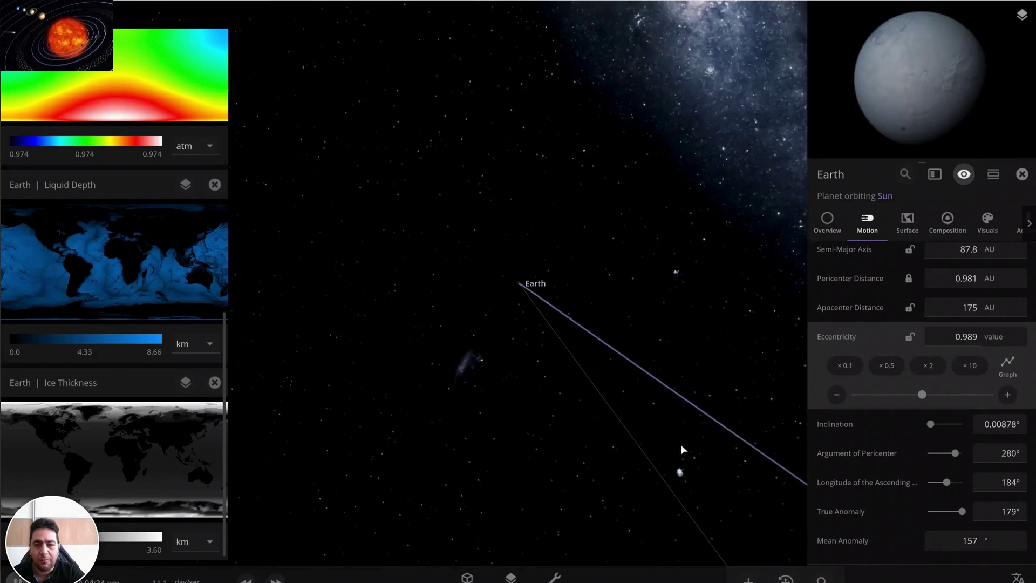
scroll(672, 354, "down", 5)
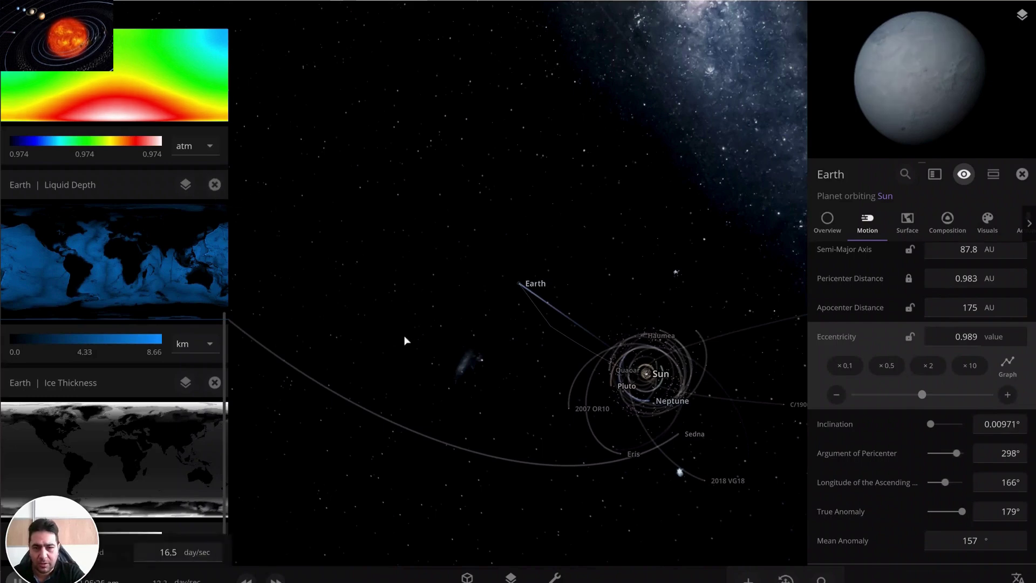
key("period")
key("period")
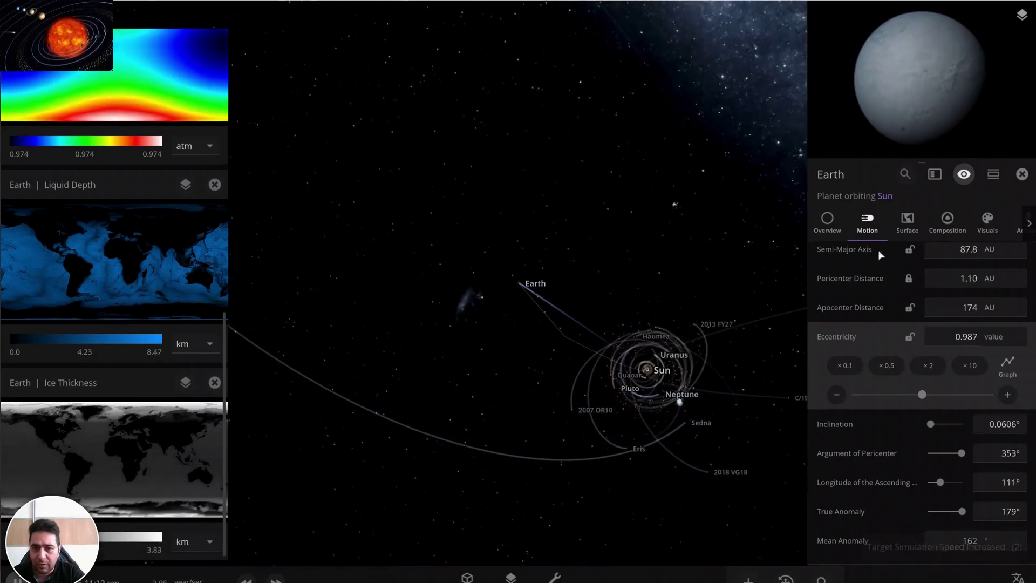
left_click(907, 220)
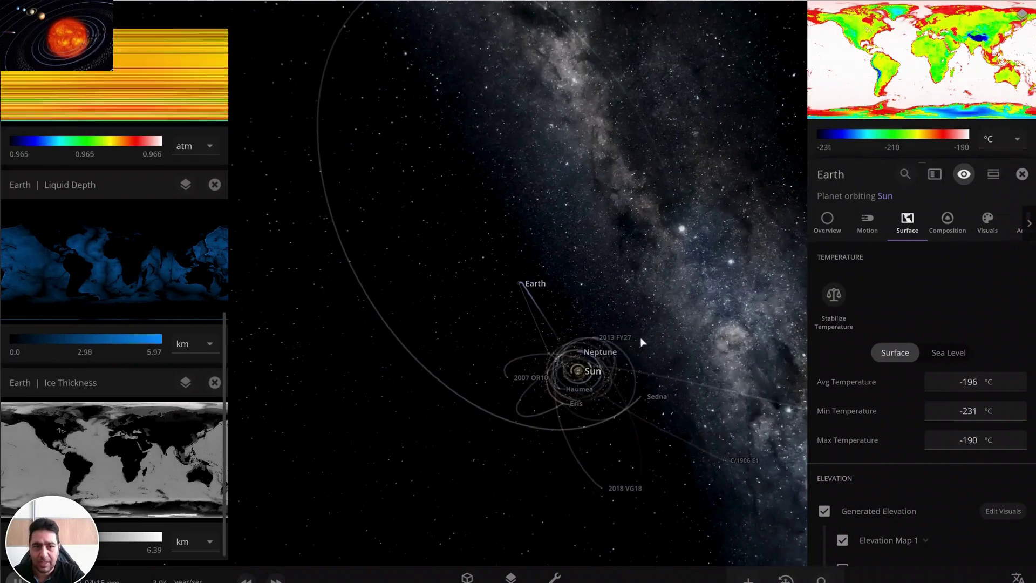
Speed up the simulation further to follow Earth around the far end of its orbit, and slow it to 3.91 years per second.
left_click_drag(643, 342, 701, 487)
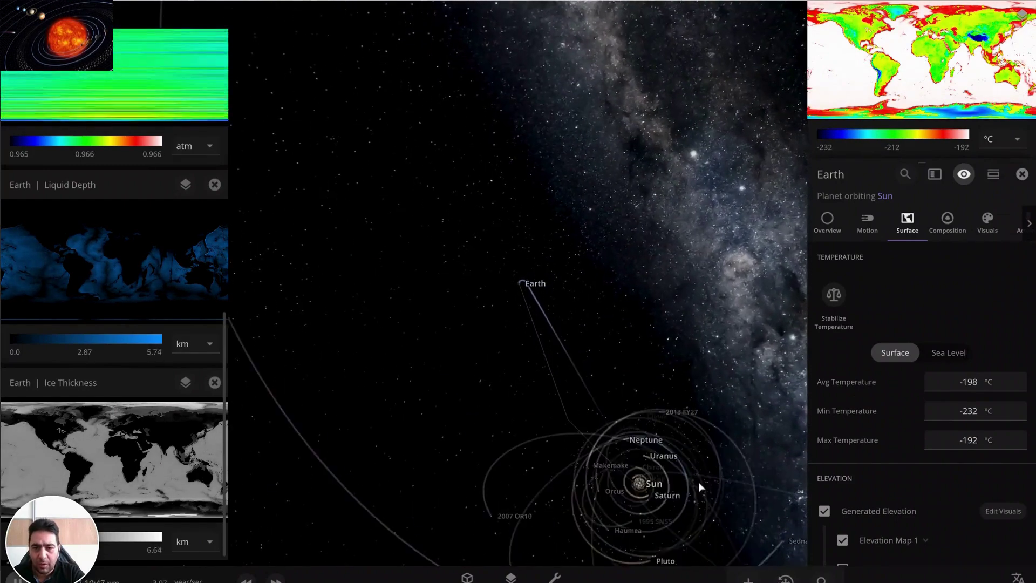
scroll(701, 487, "down", 3)
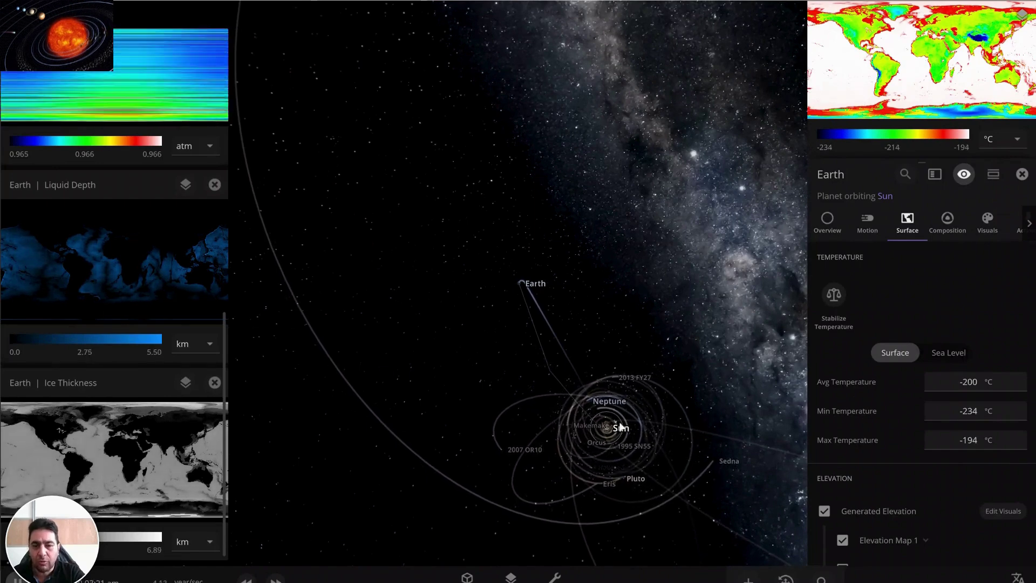
key("period")
key("period")
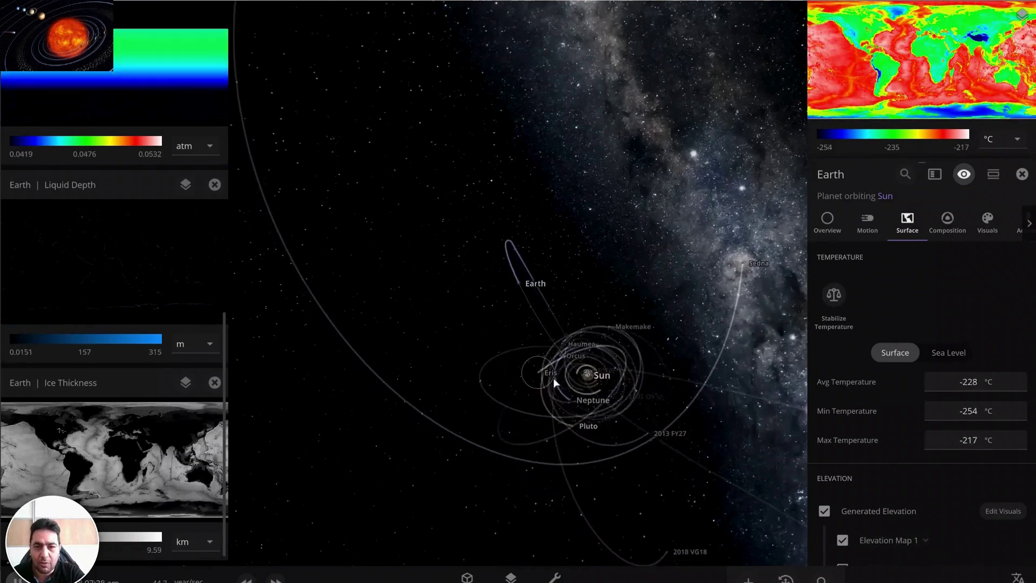
scroll(560, 374, "up", 3)
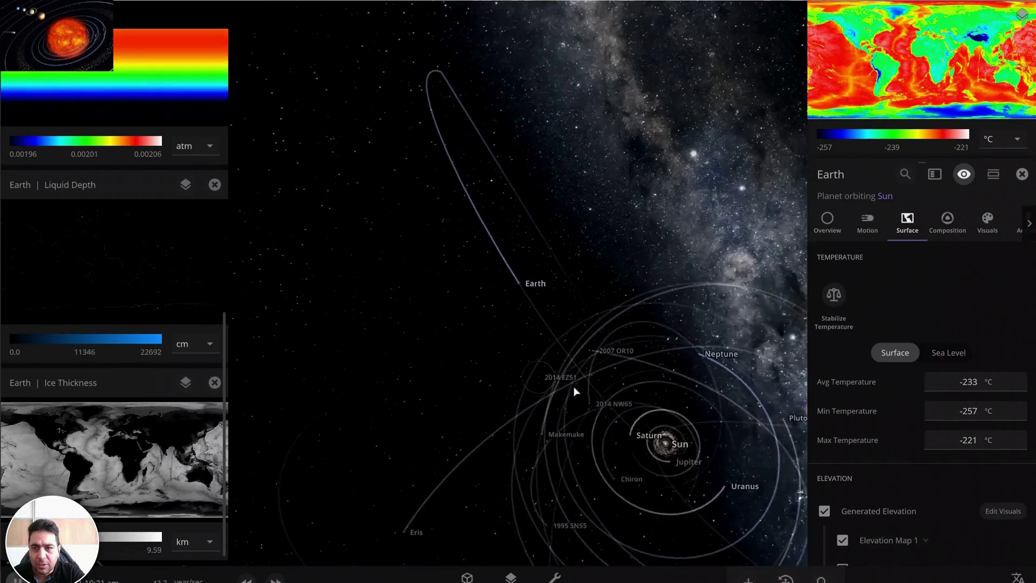
key("comma")
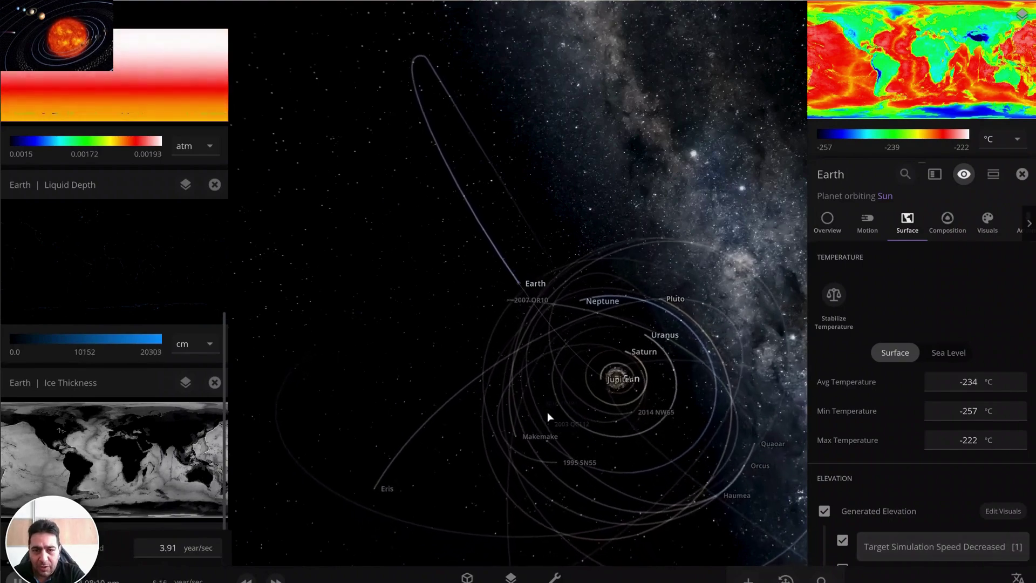
Follow Earth through its close pass around the Sun, slowing the simulation by one increment before speeding it up by two.
left_click_drag(567, 421, 584, 399)
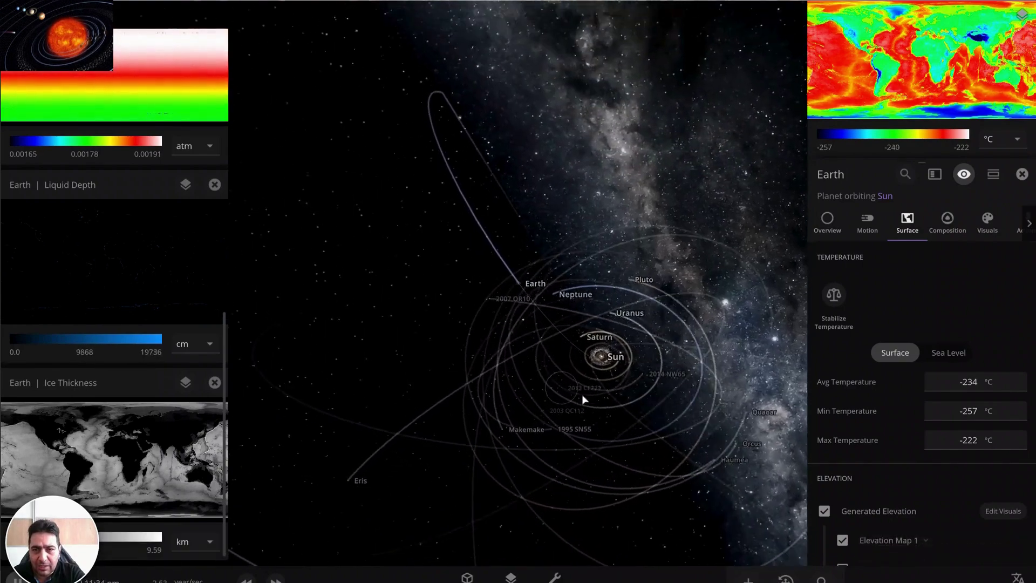
scroll(586, 396, "up", 3)
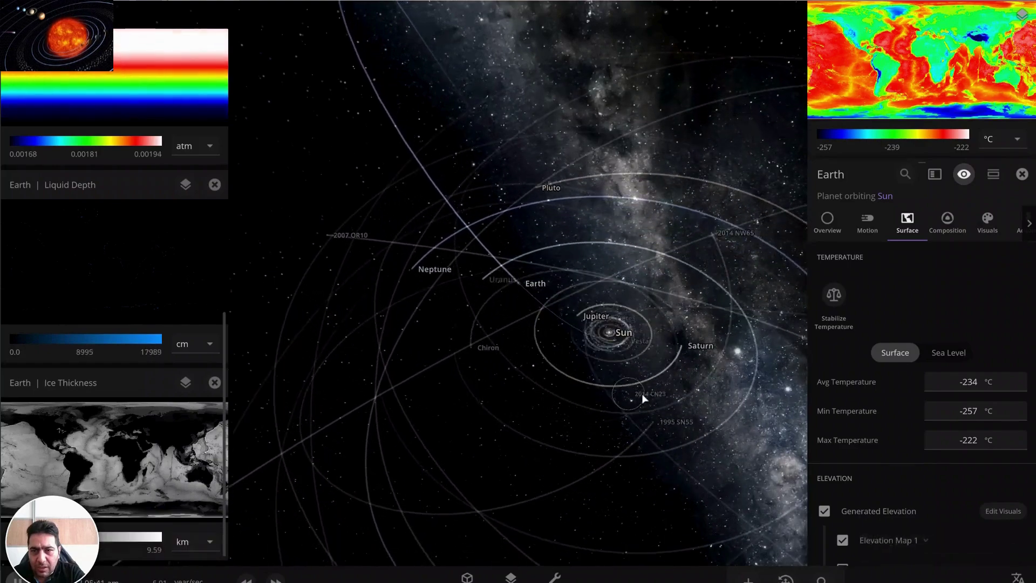
key("comma")
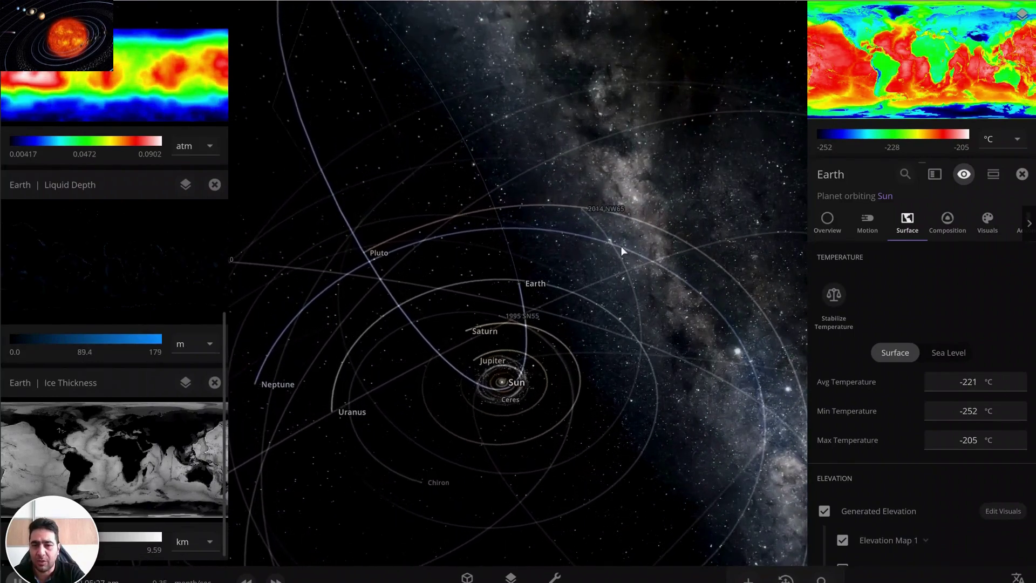
key(".")
key(".")
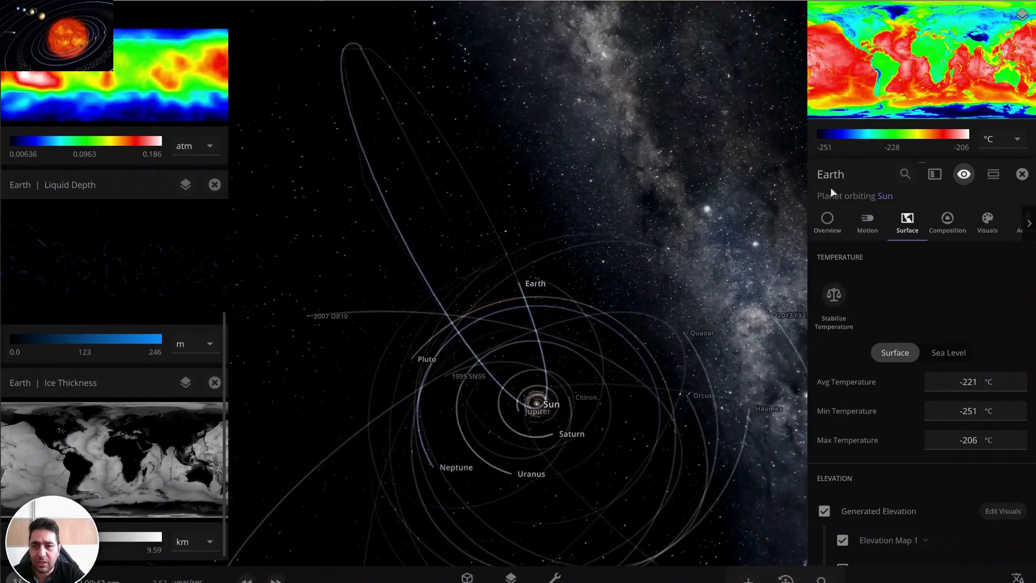
Examine Earth's composition data, especially the Earth similarity and life likelihood comparisons, on its outbound path.
left_click(948, 221)
scroll(922, 390, "down", 5)
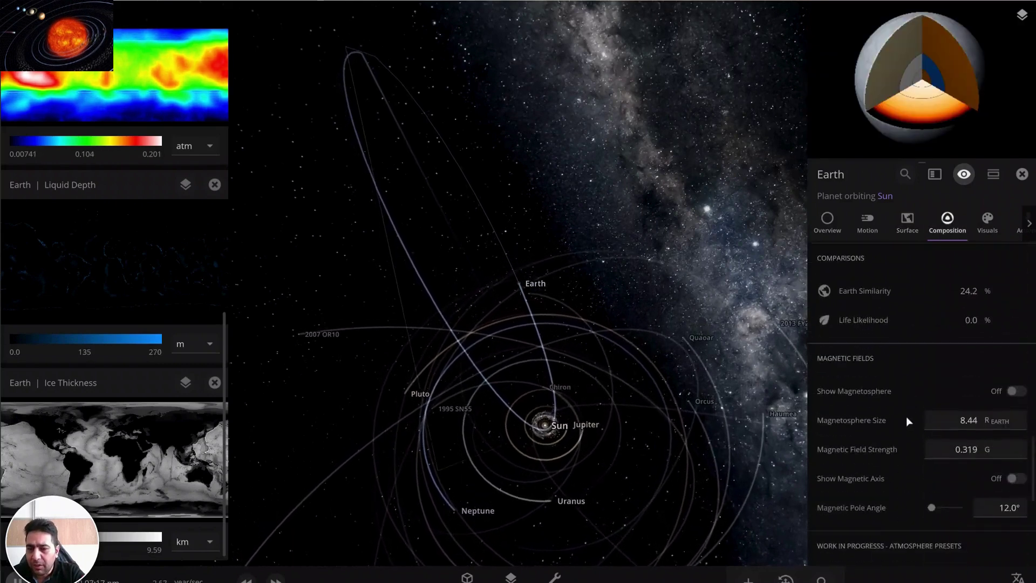
scroll(908, 420, "down", 5)
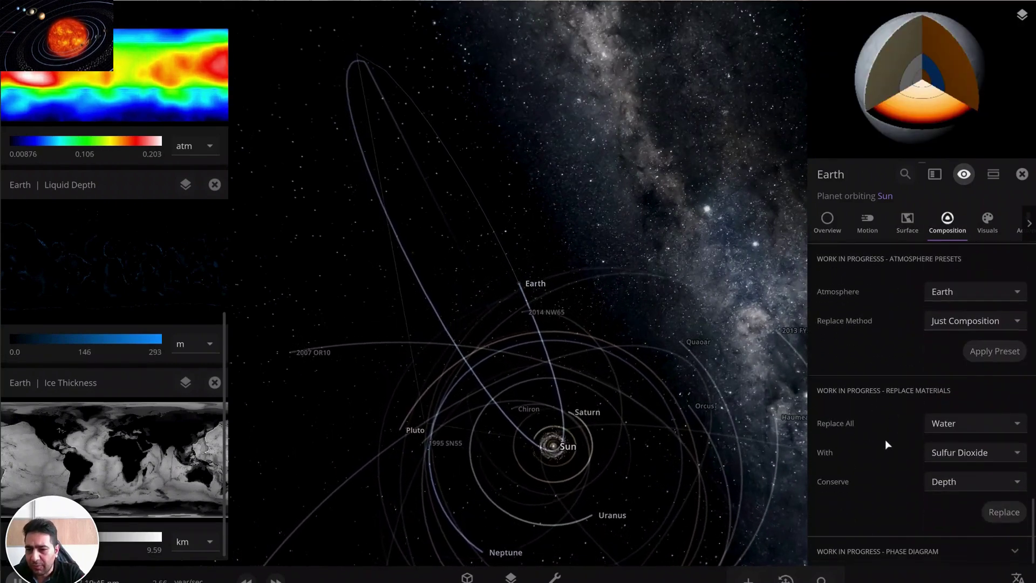
scroll(887, 436, "up", 8)
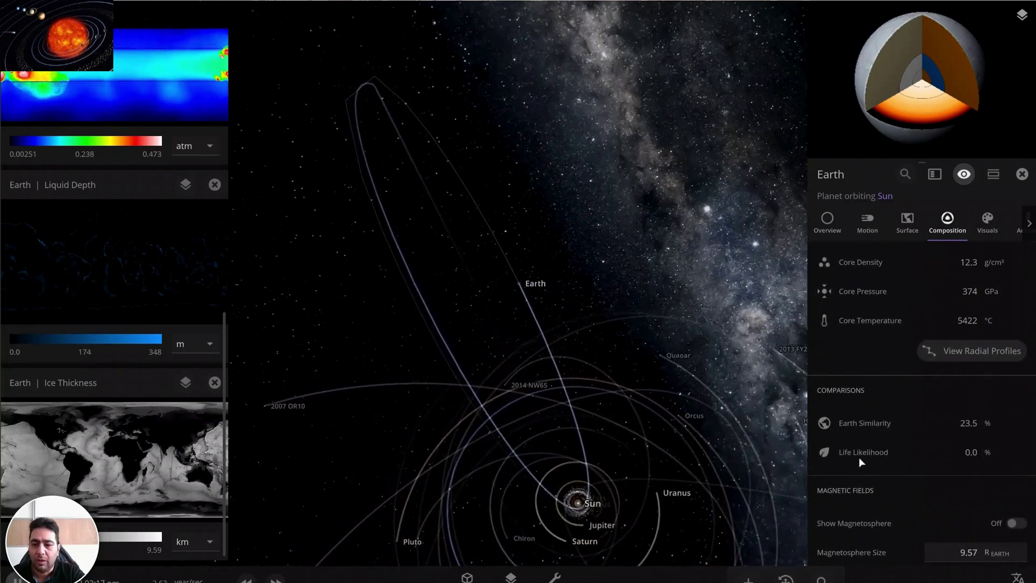
mouse_move(860, 458)
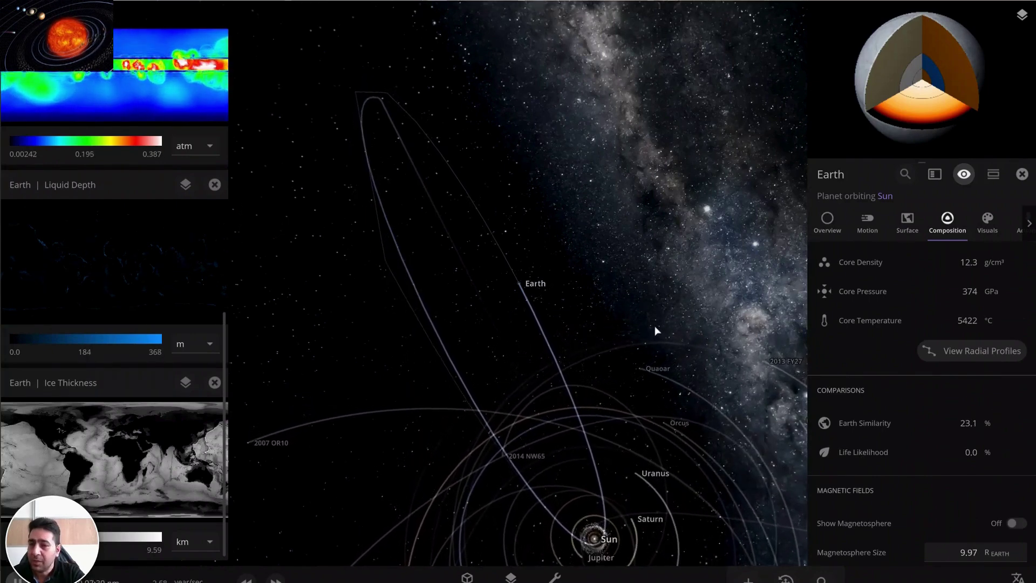
Return to Earth's motion data for its orbital eccentricity.
left_click(867, 220)
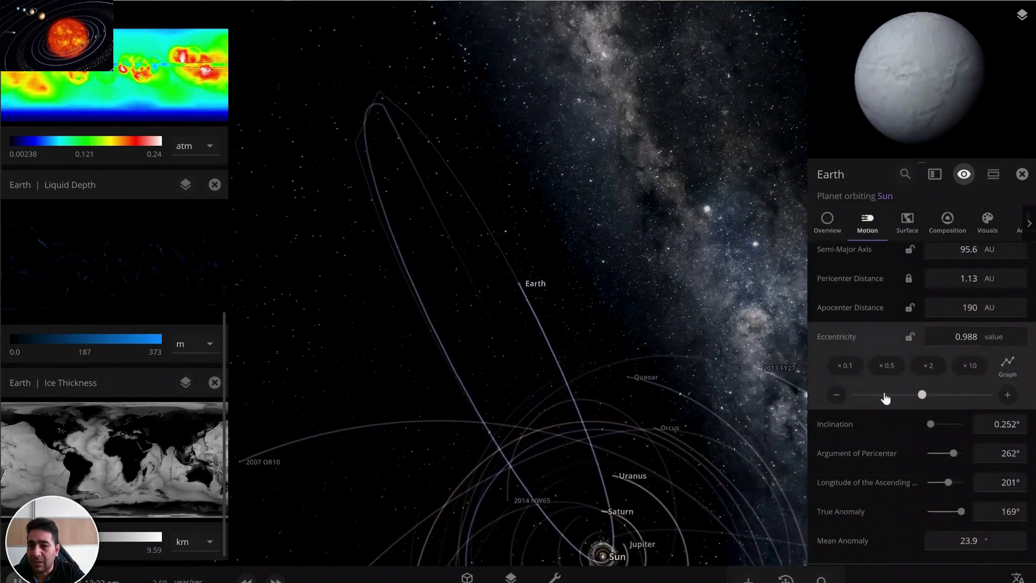